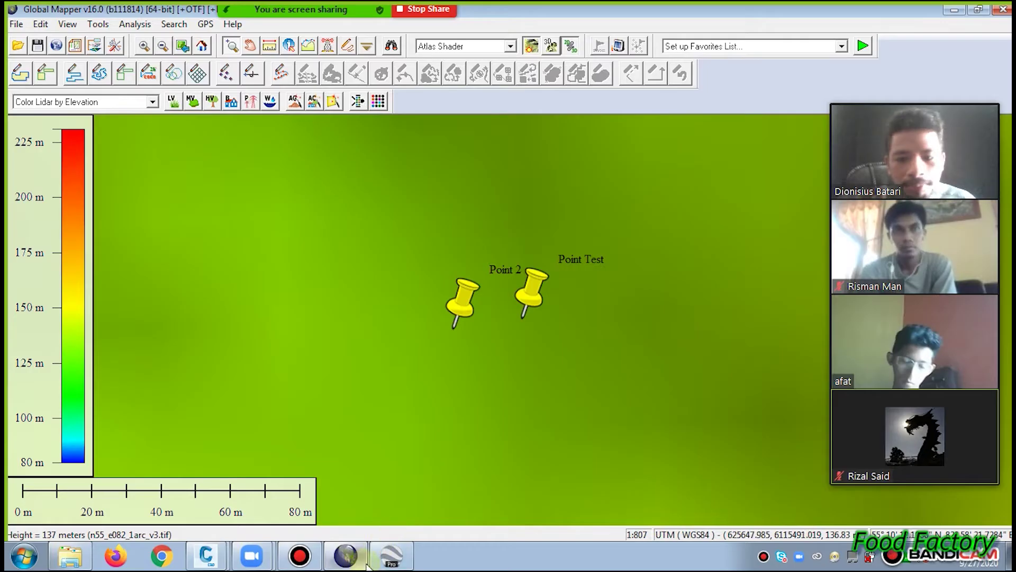
- Open the point CSV file from the Civil 3D Learning I folder on drive D in Excel and dismiss the activation wizard
left_click(391, 556)
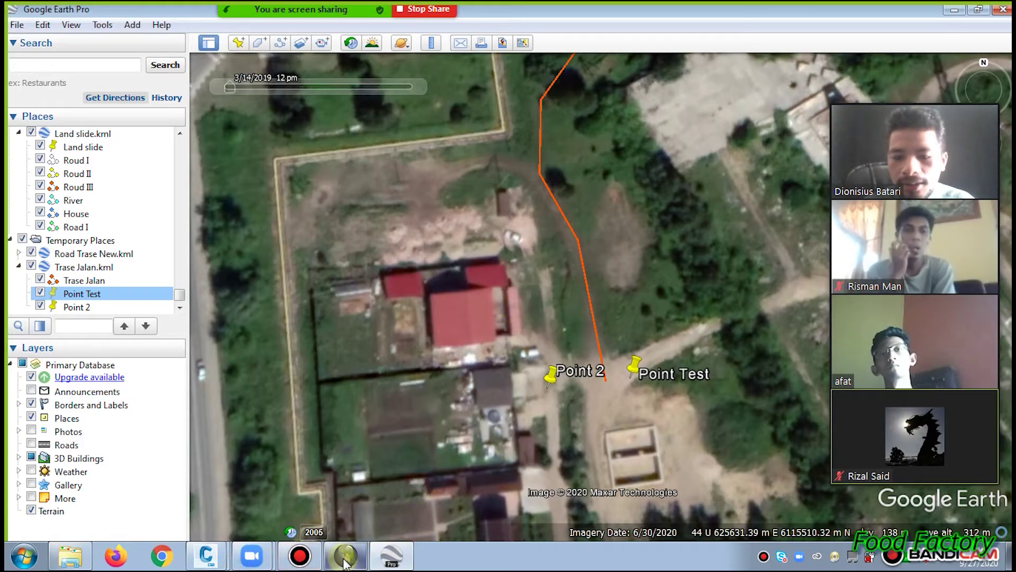
left_click(91, 548)
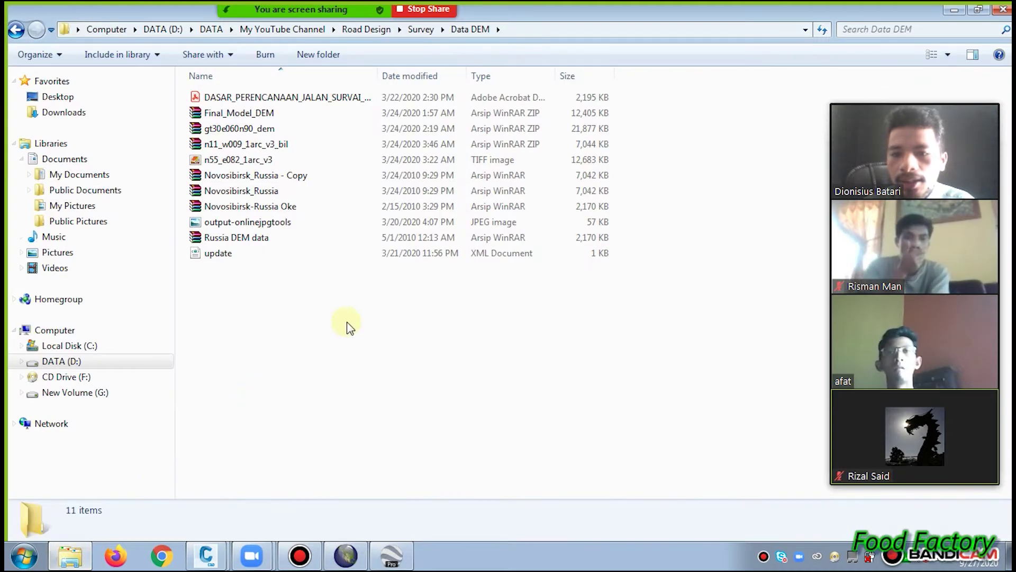
left_click(56, 361)
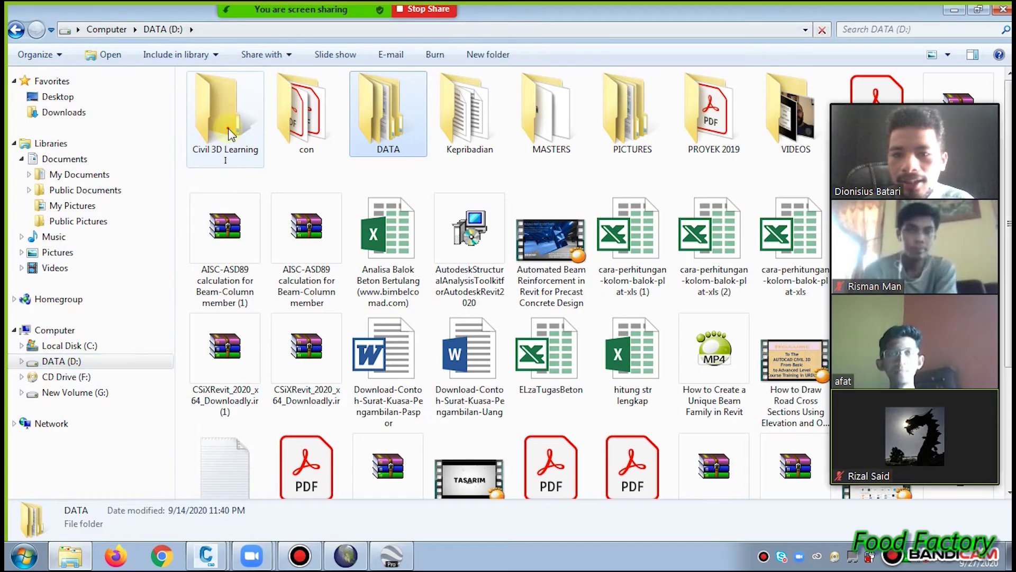
left_click(229, 132)
double_click(228, 132)
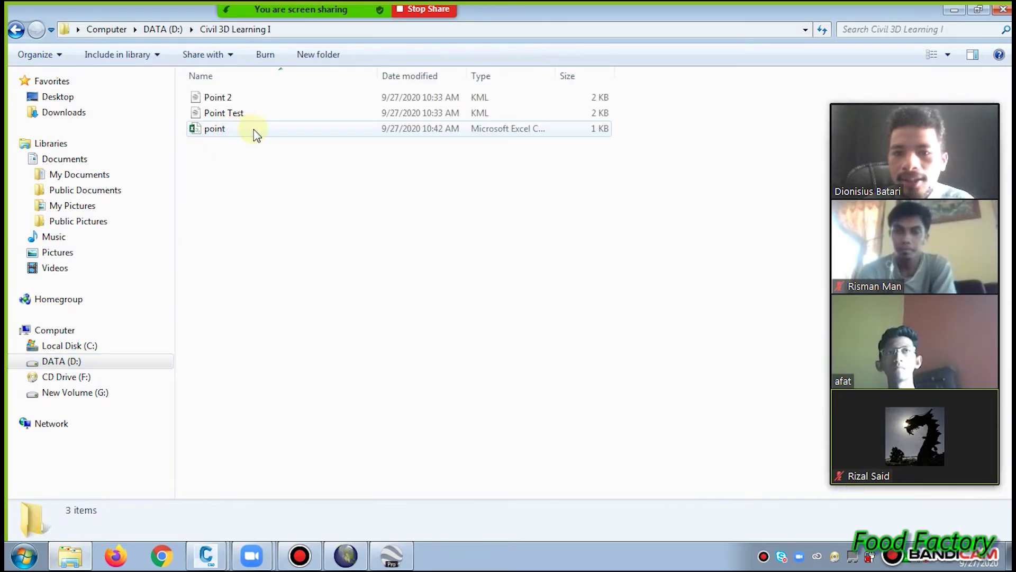
left_click(256, 131)
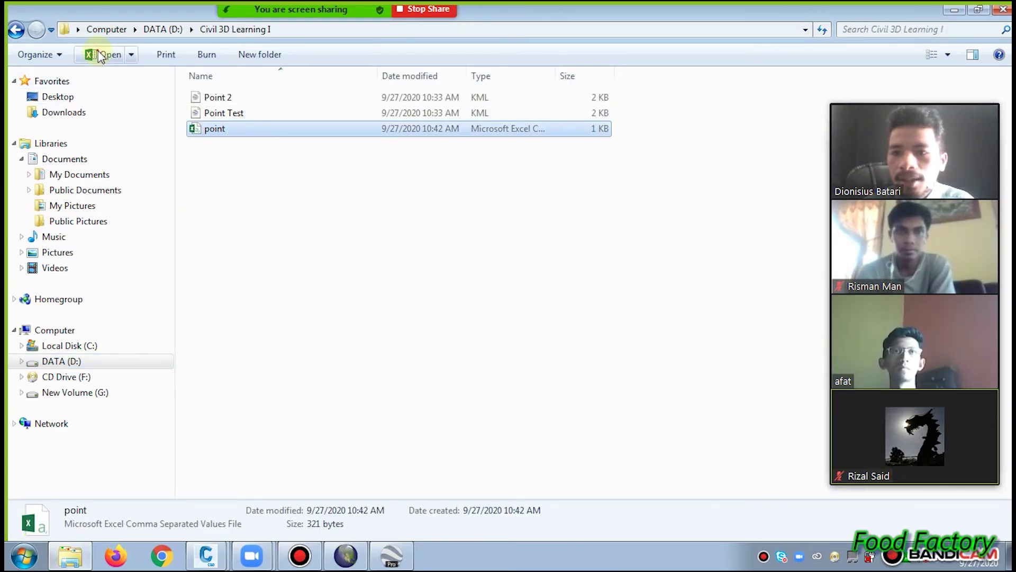
left_click(101, 54)
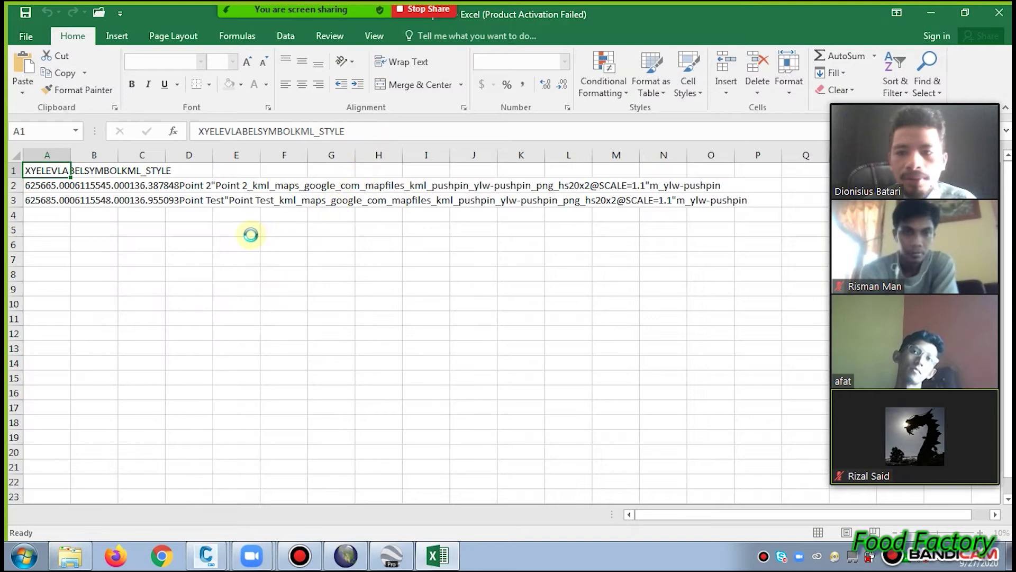
left_click(47, 186)
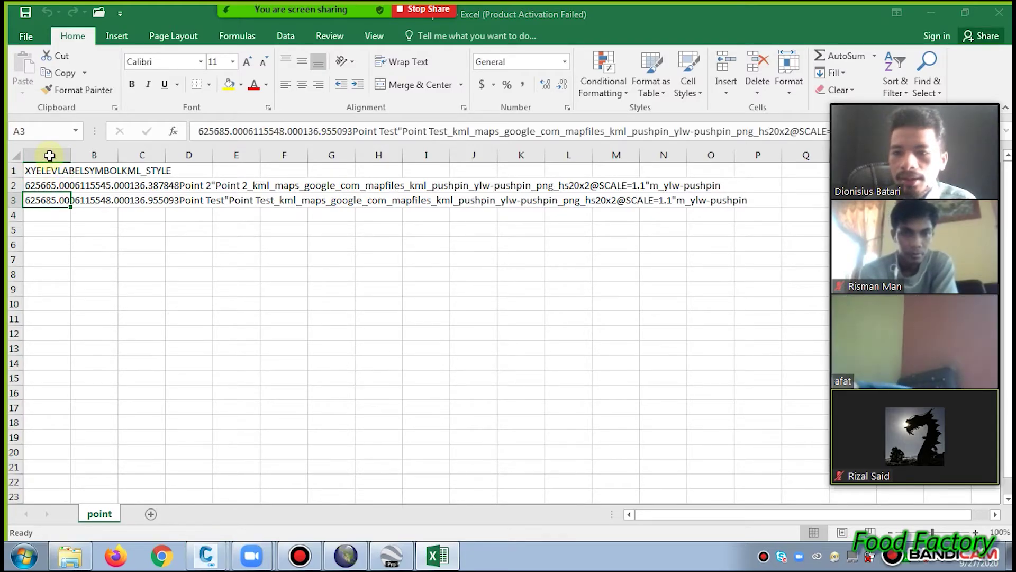
left_click(659, 422)
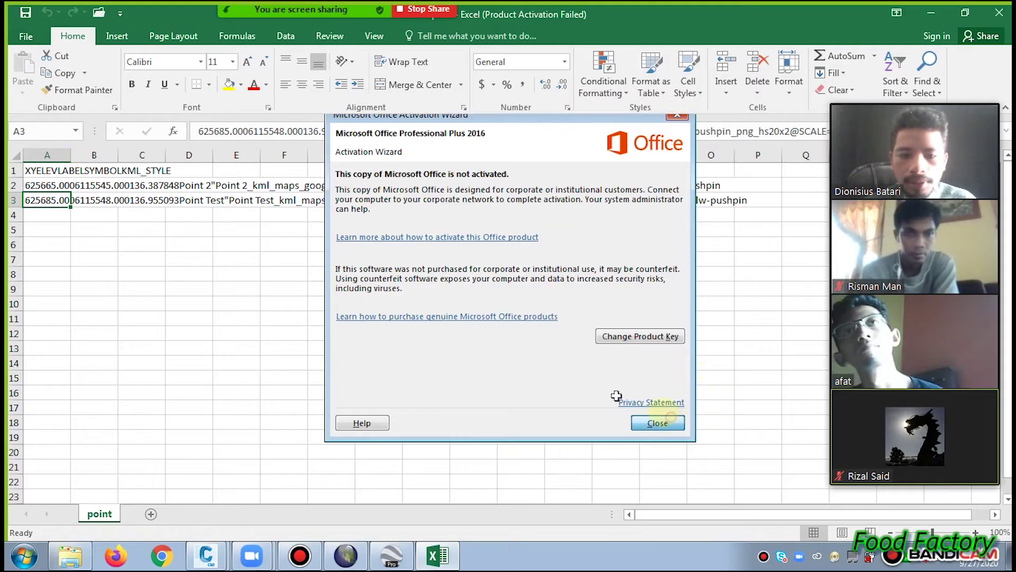
- Split the text in column A into separate columns with Text to Columns, using Delimited, Tab and General format
left_click(62, 155)
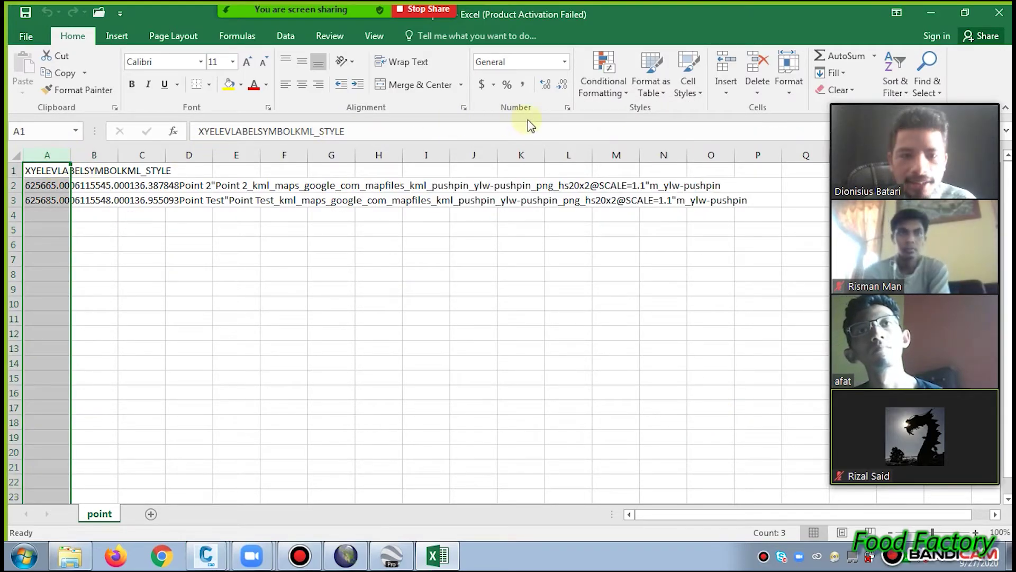
left_click(285, 38)
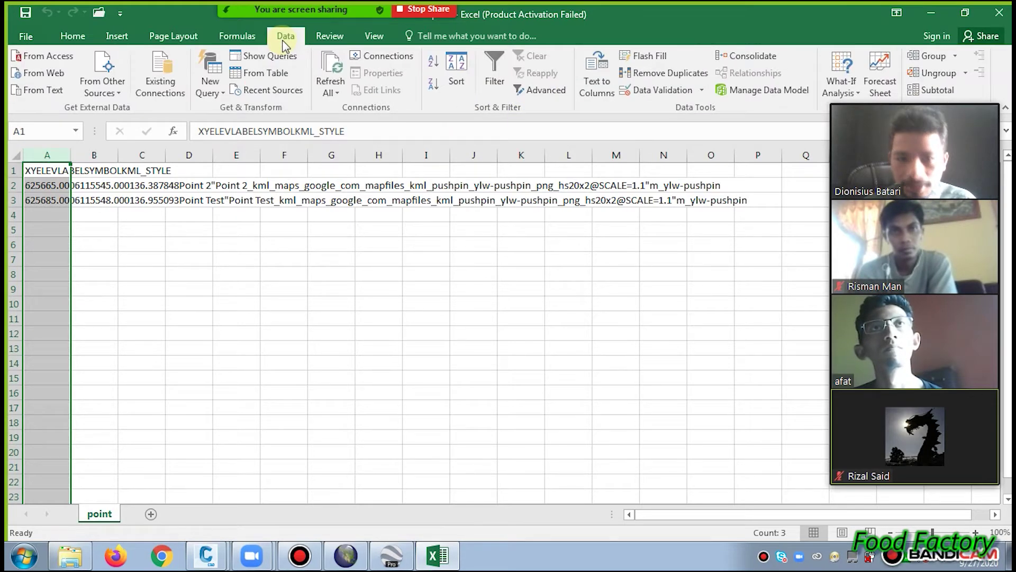
left_click(585, 81)
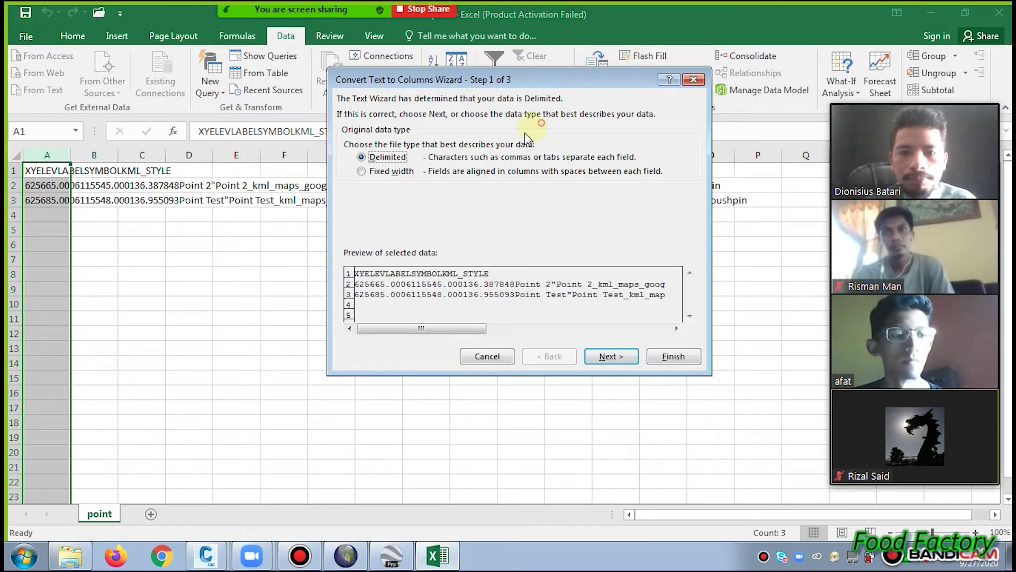
left_click_drag(585, 87, 454, 196)
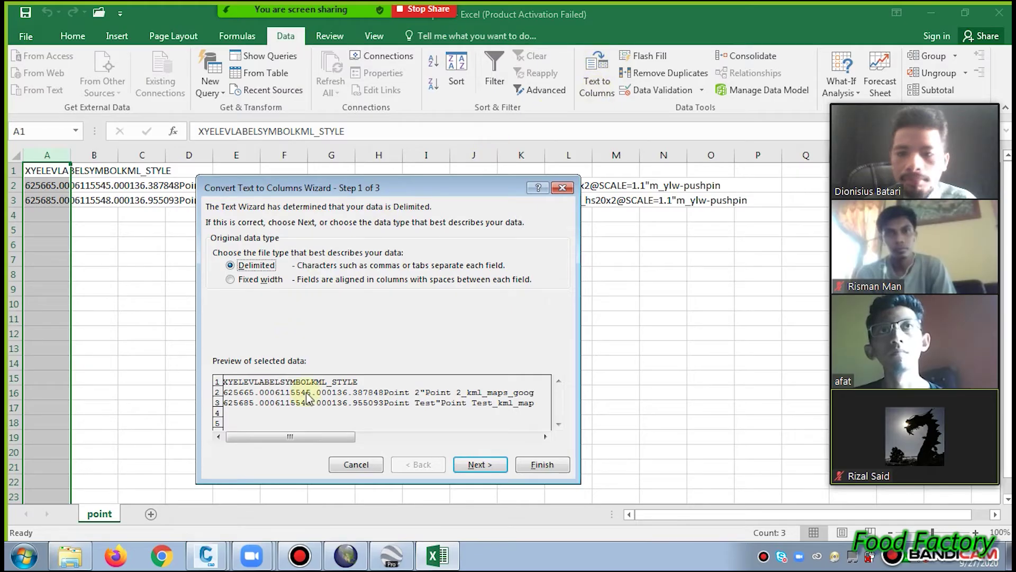
left_click(480, 465)
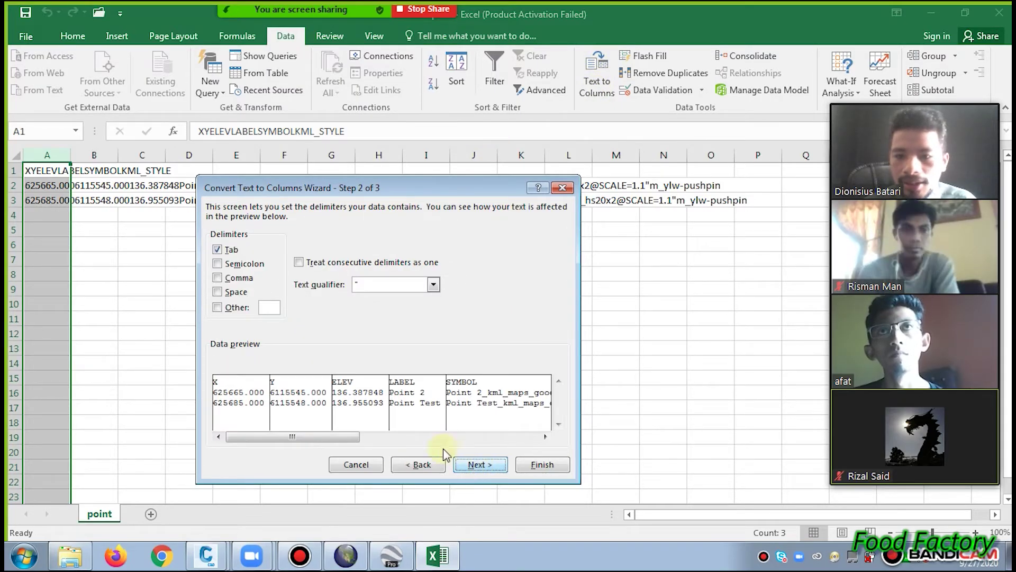
left_click(478, 465)
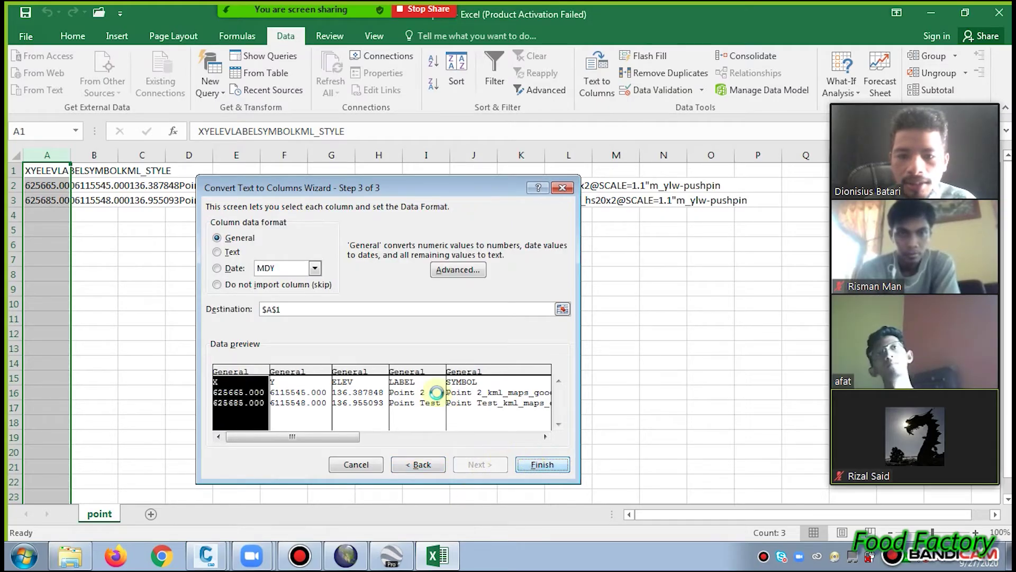
key("Return")
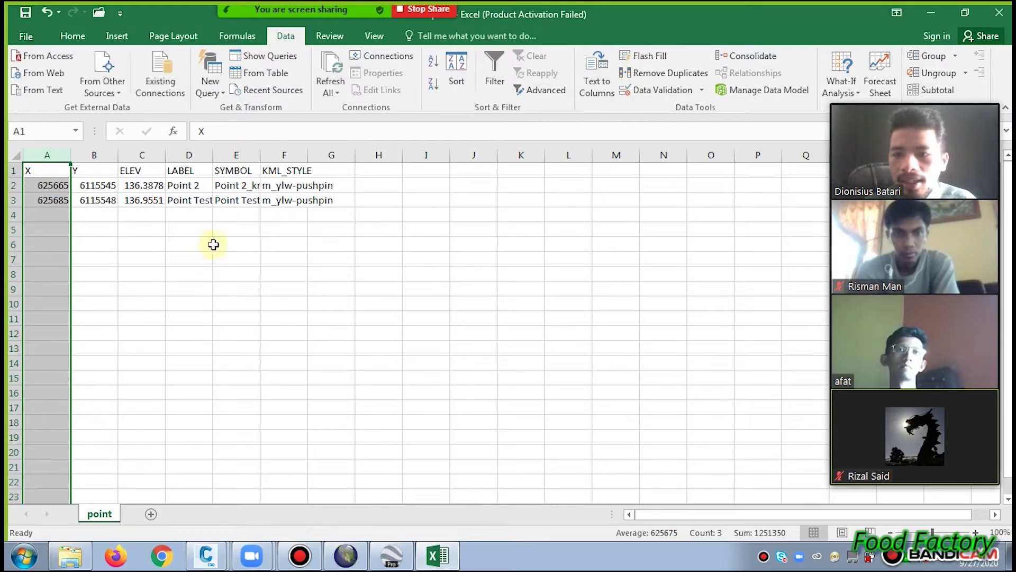
- Delete columns E through H, removing the SYMBOL and KML_STYLE data
left_click(181, 202)
left_click_drag(245, 151, 376, 196)
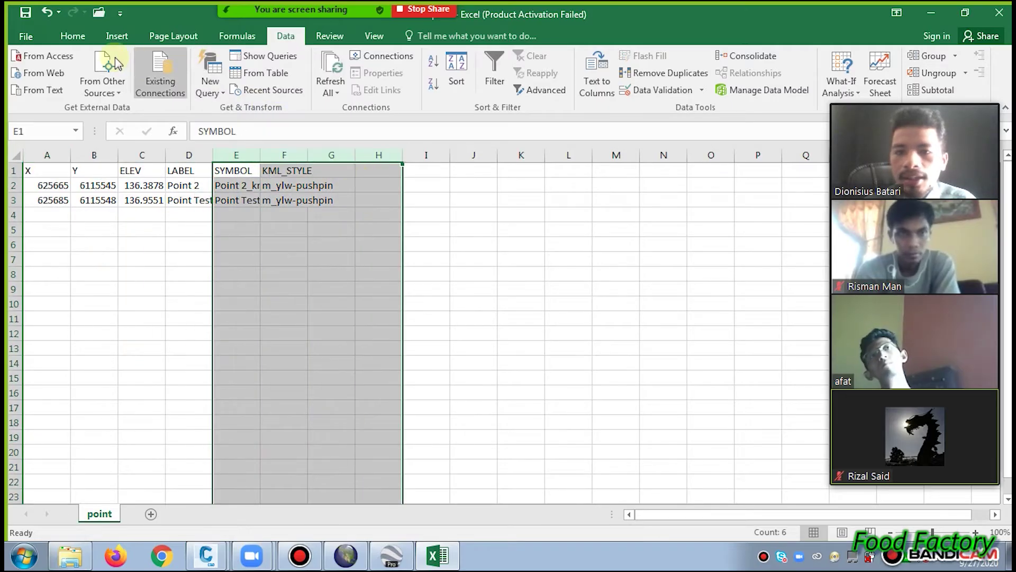
left_click(80, 34)
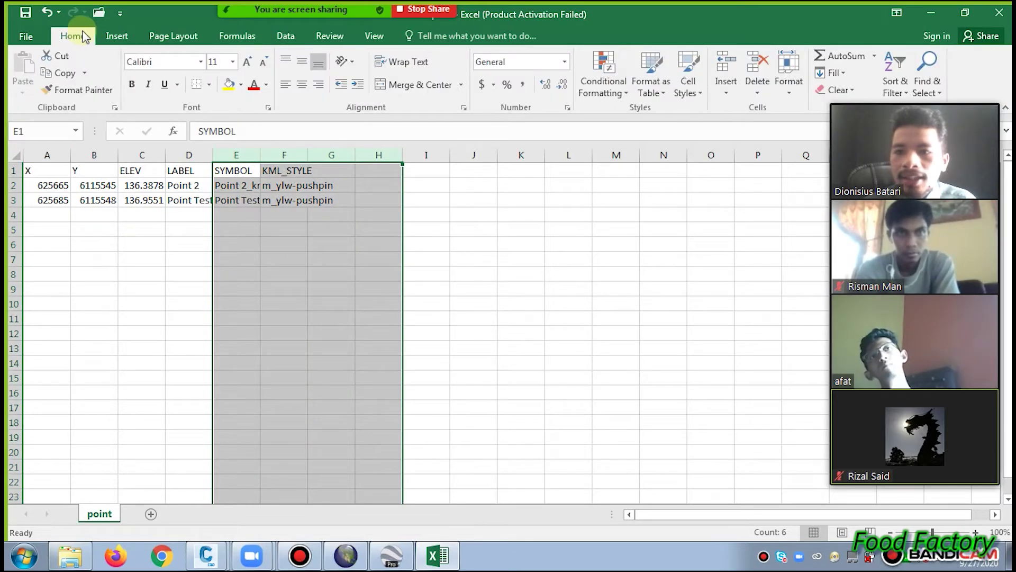
left_click(751, 53)
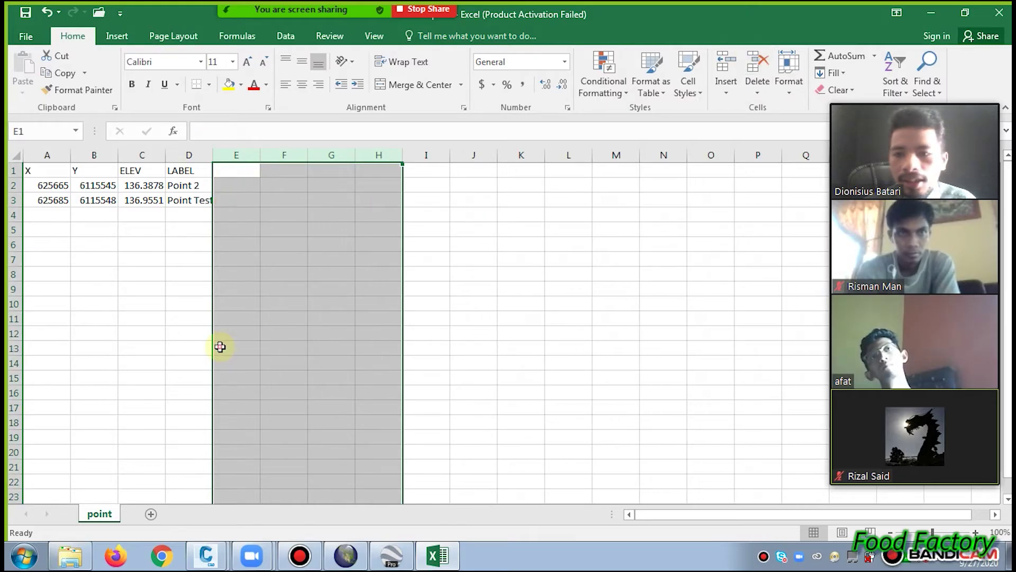
left_click(218, 345)
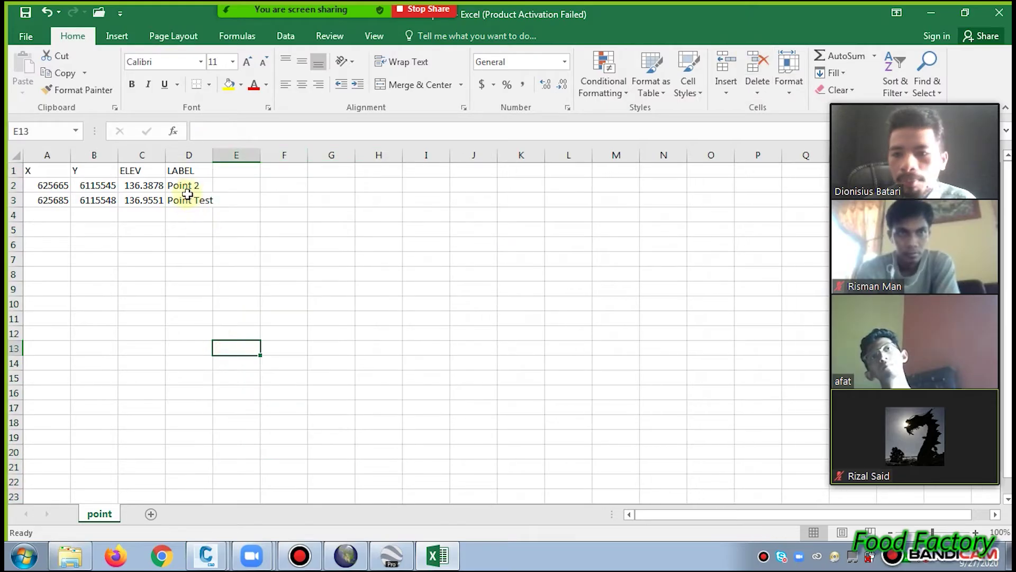
- Examine the X, Y and elevation values of both points in the sheet against their placemarks in Google Earth Pro and Global Mapper
left_click(59, 187)
left_click(56, 199)
left_click(85, 186)
left_click(91, 200)
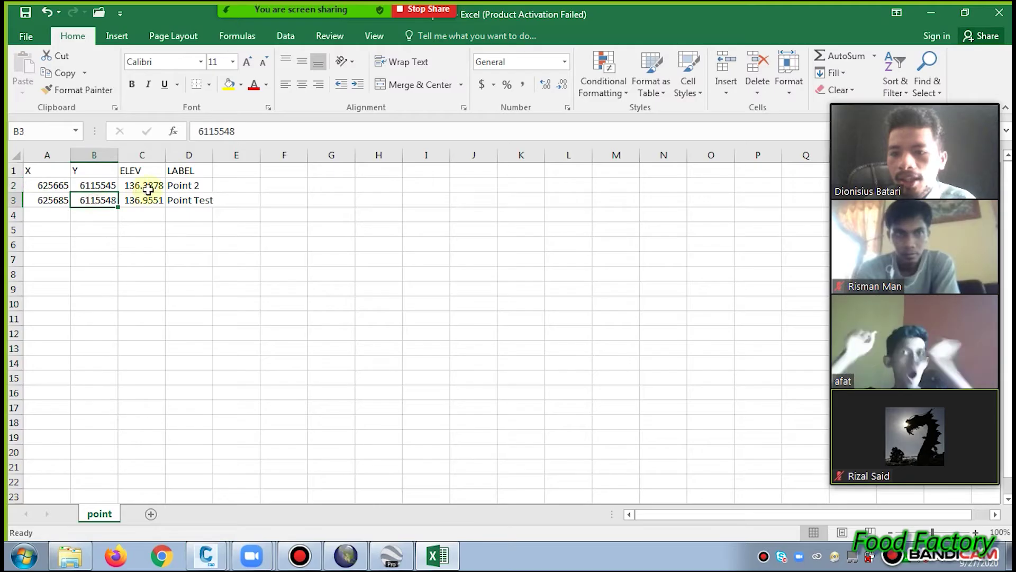
left_click(148, 186)
left_click(174, 201)
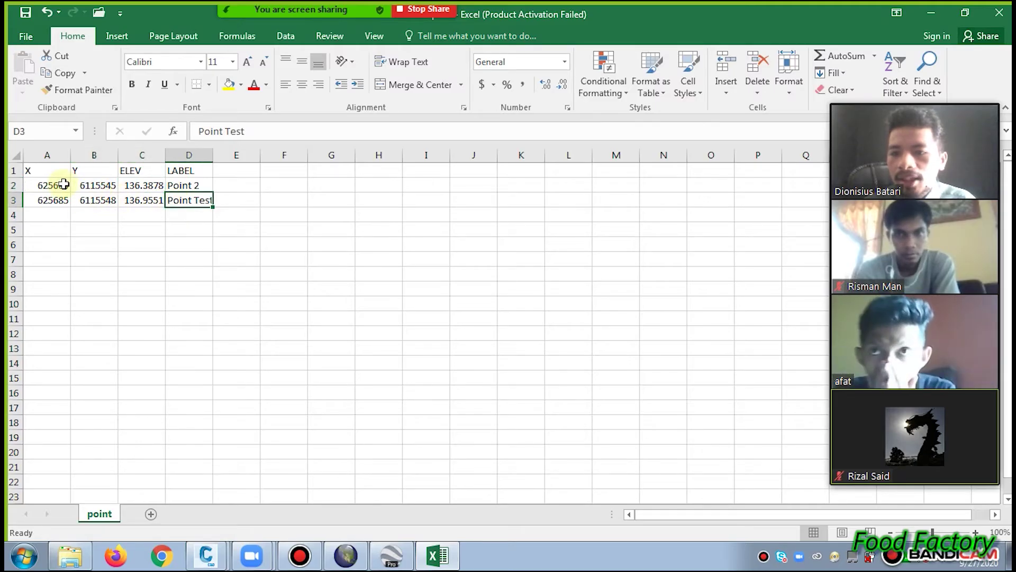
left_click_drag(64, 184, 151, 198)
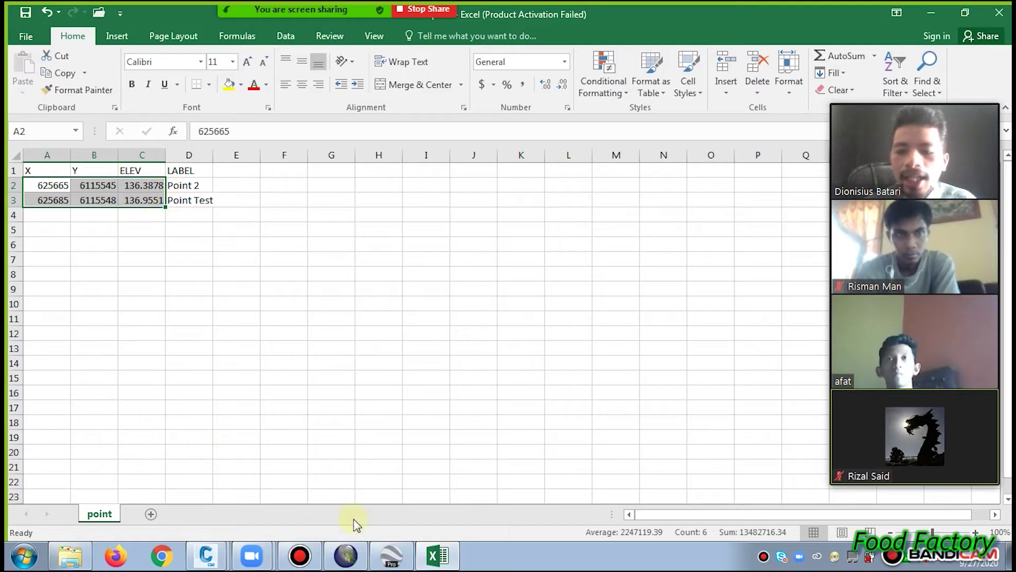
left_click(392, 555)
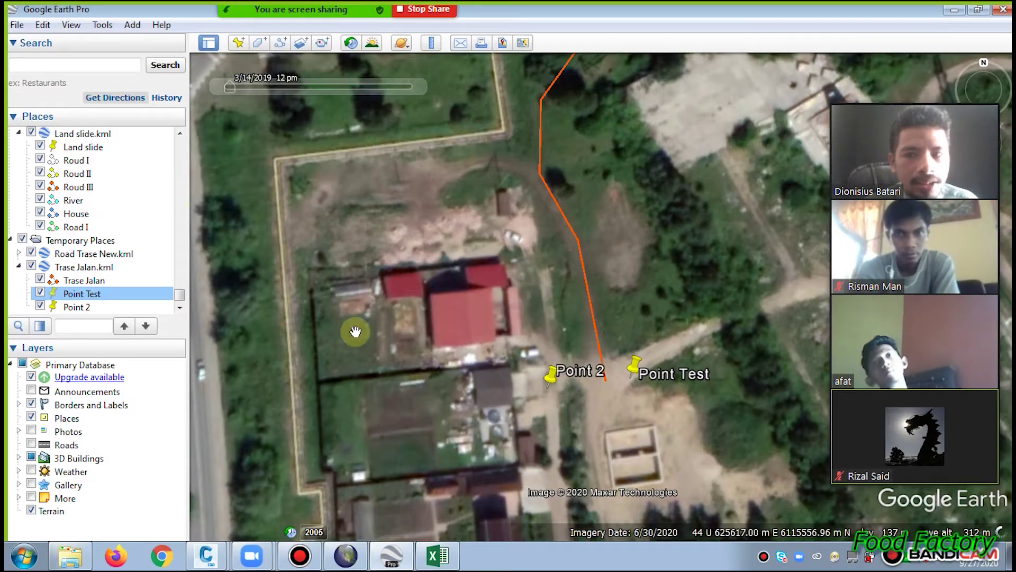
left_click(431, 564)
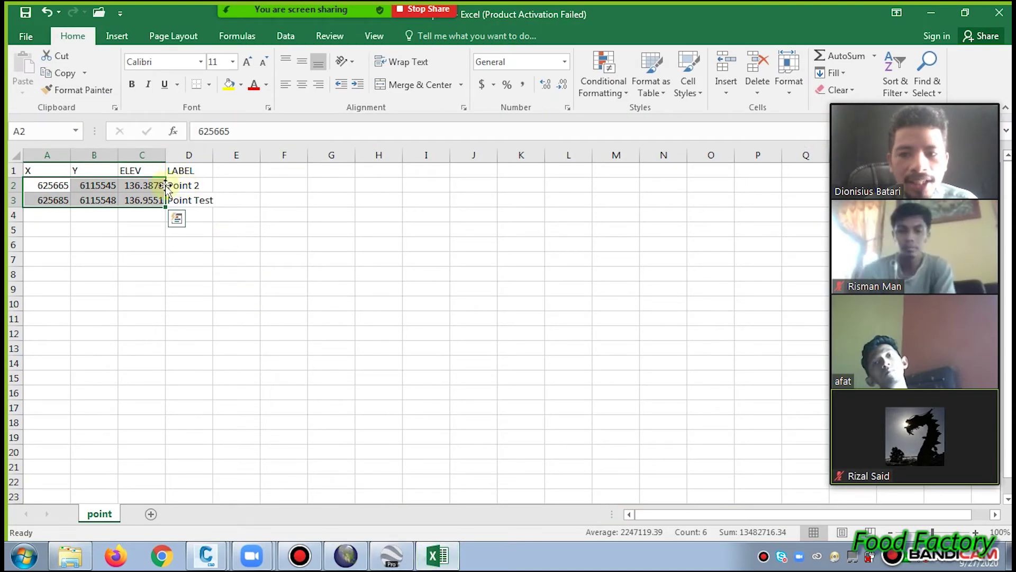
left_click_drag(153, 186, 154, 201)
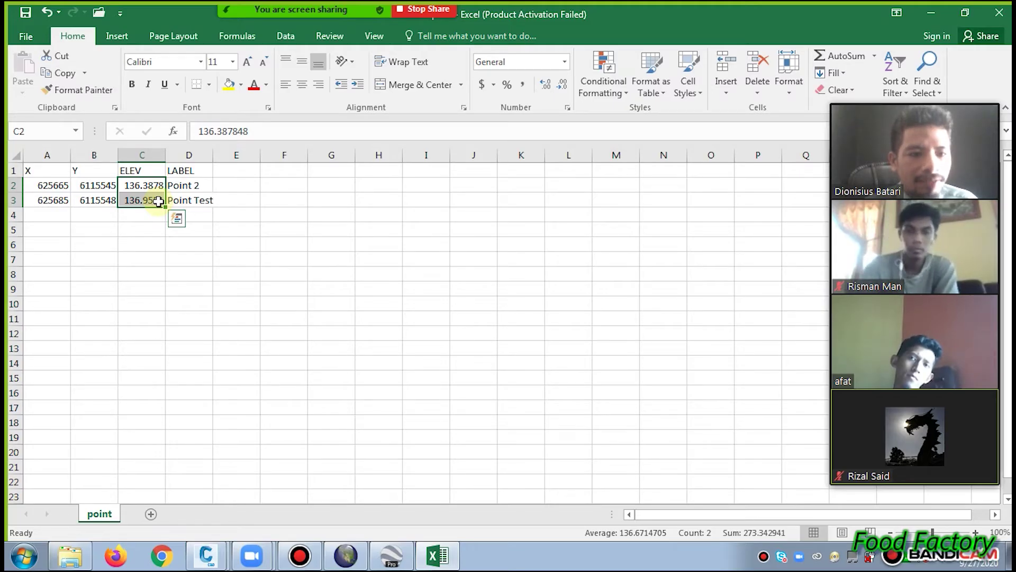
left_click(351, 555)
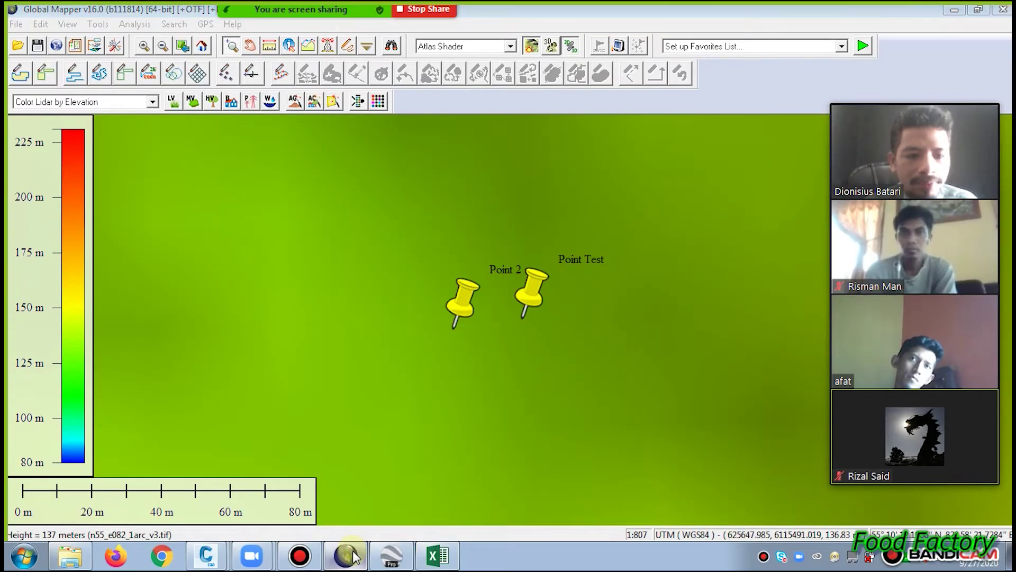
left_click(351, 556)
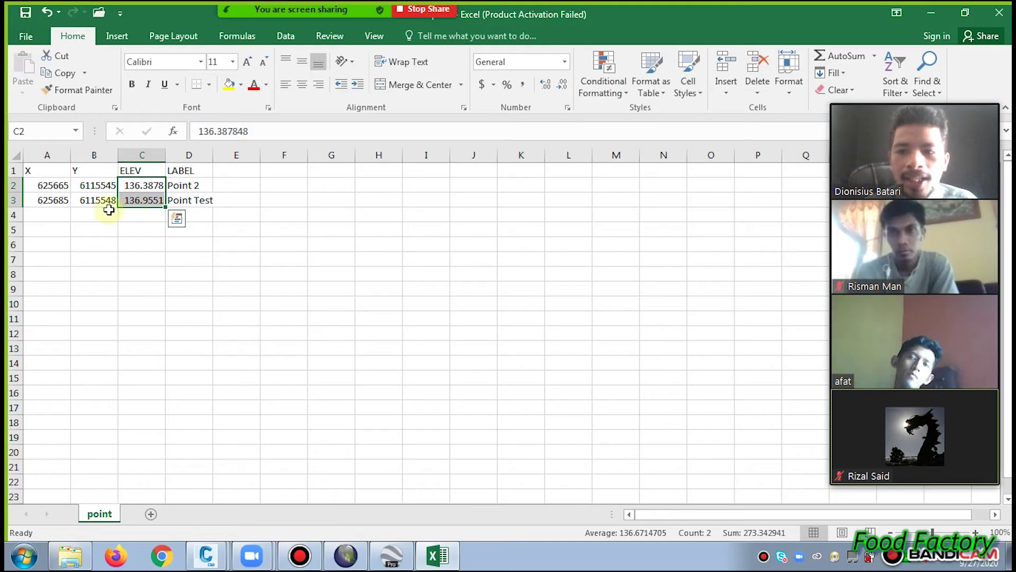
- Insert an empty column before the X column
left_click(48, 185)
left_click(47, 154)
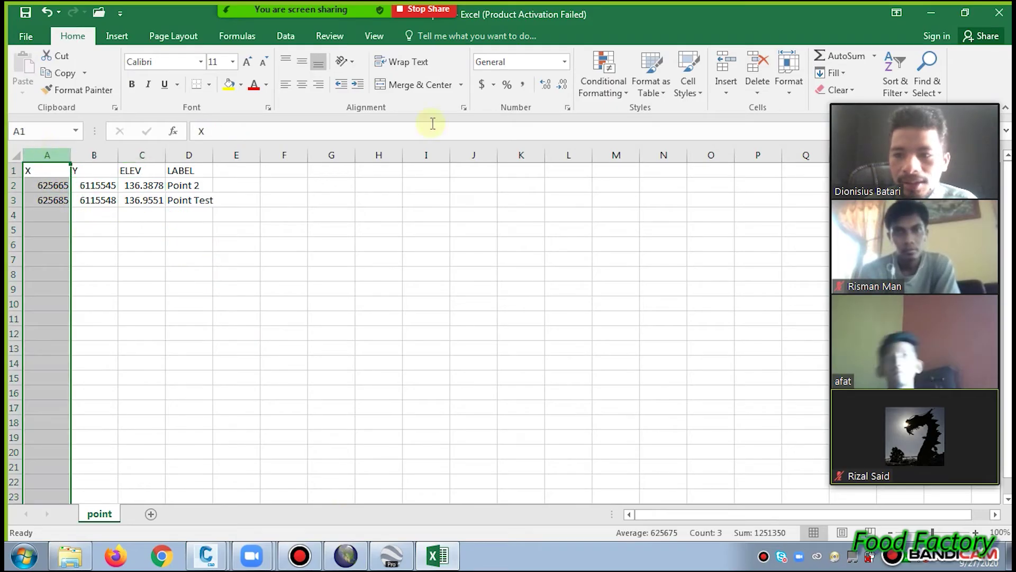
left_click(727, 63)
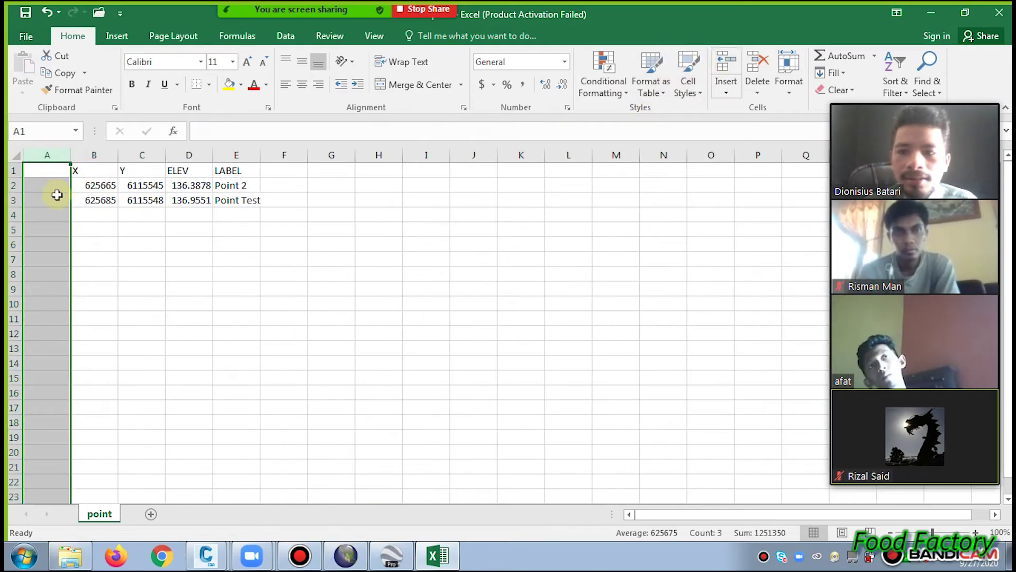
- Head the empty column A with "no" and number the two points 1 and 2 beneath it
left_click(53, 188)
left_click(56, 174)
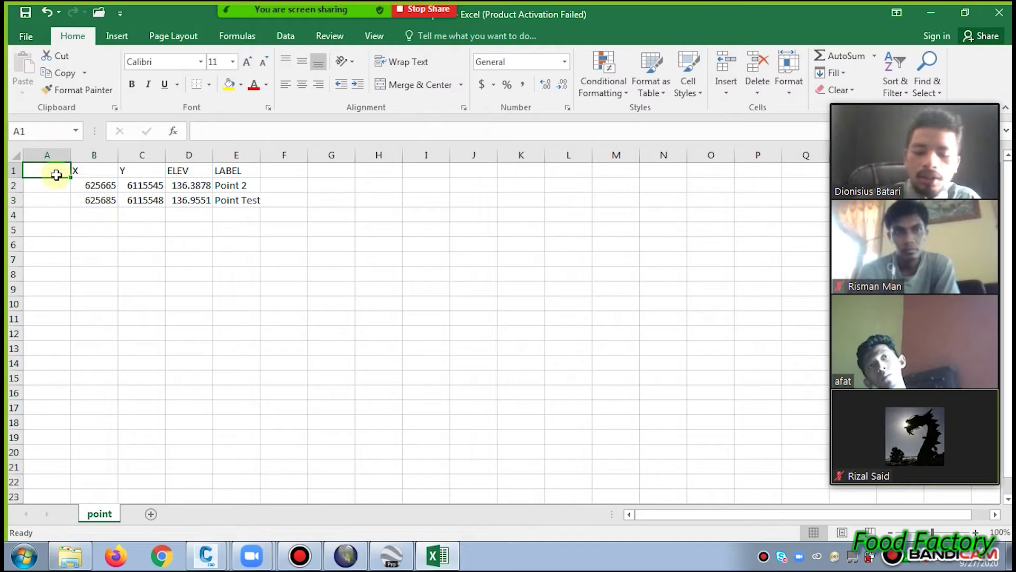
type("no")
key("Return")
type("1")
key("Return")
type("2")
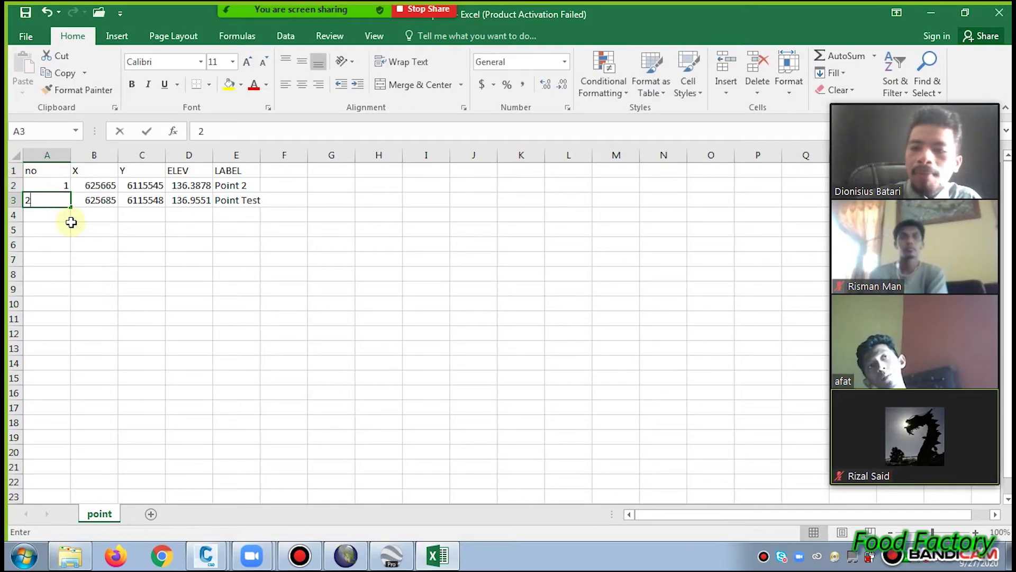
left_click(71, 223)
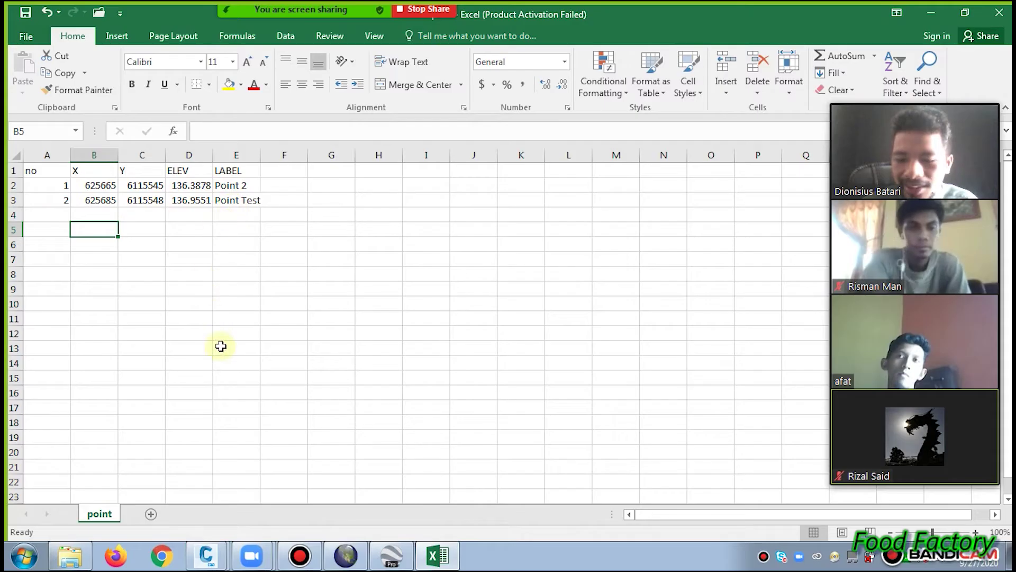
- Check the Point 2 and Point Test placemarks in Google Earth Pro, and return to the point sheet in Excel
left_click(407, 563)
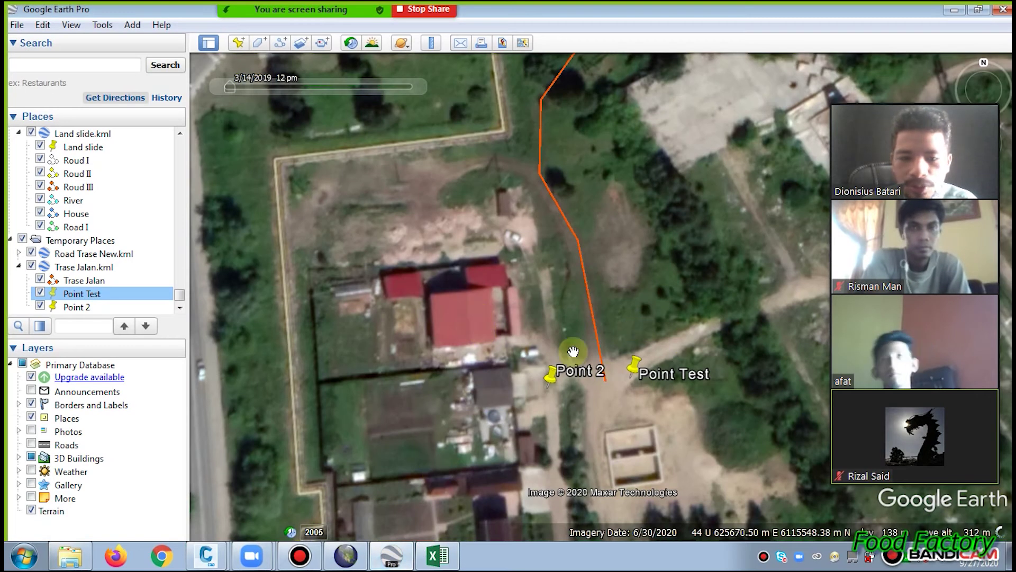
left_click(395, 560)
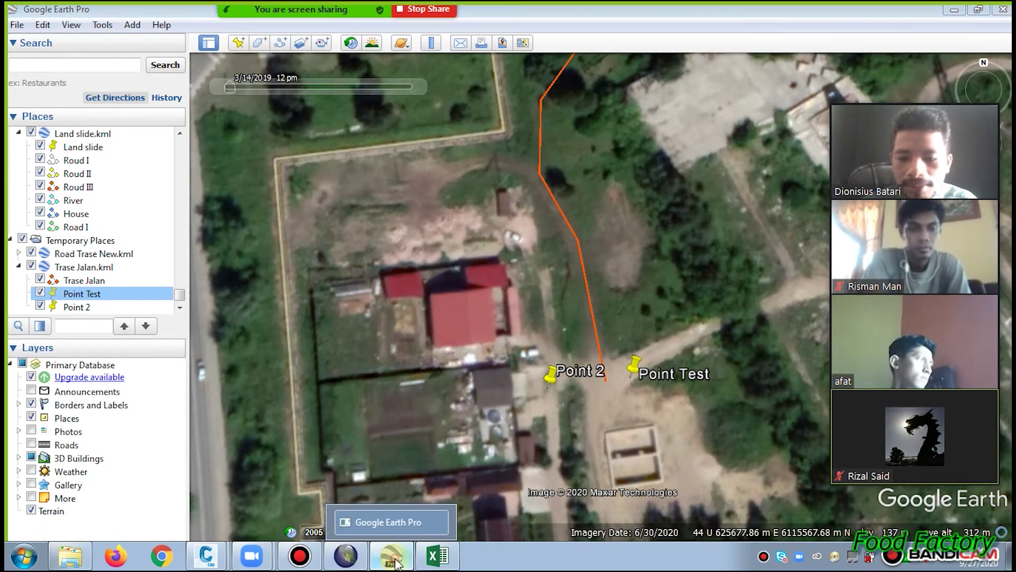
left_click(437, 556)
left_click(138, 227)
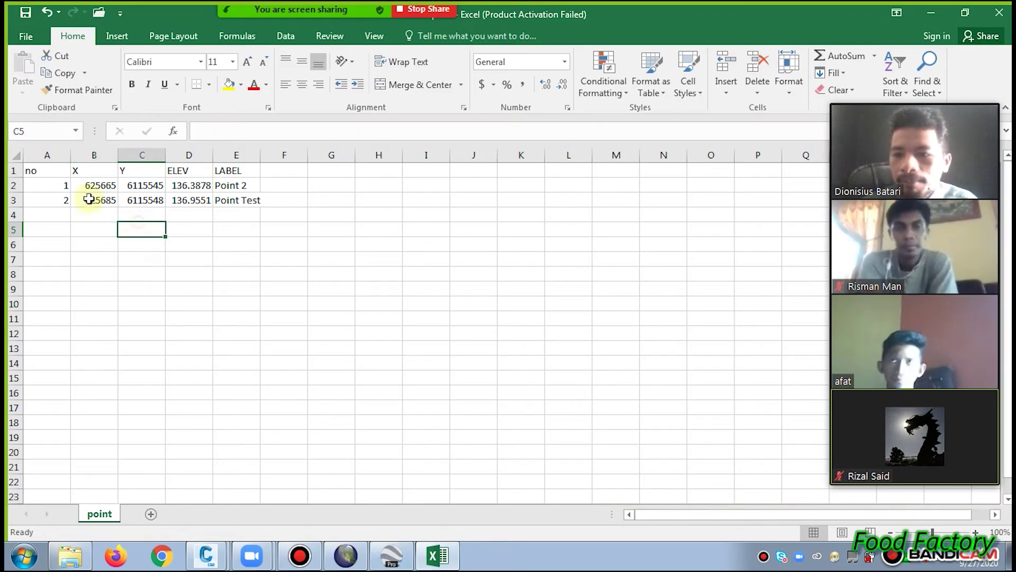
- Copy the two point rows A2:E3 without the header row and paste them into a new Notepad document
left_click_drag(60, 186, 188, 206)
left_click_drag(238, 199, 244, 200)
key("ctrl+c")
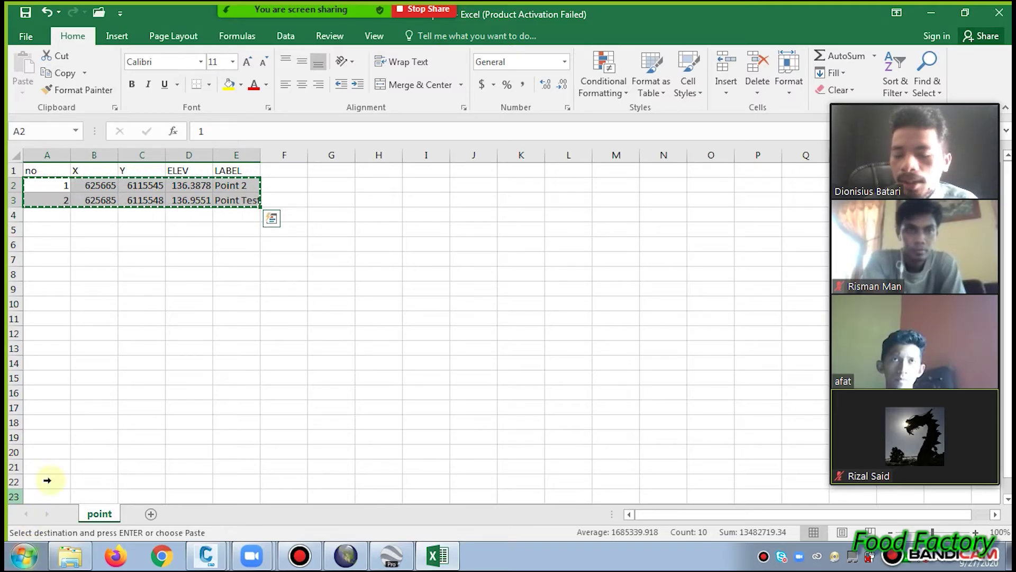
left_click(24, 564)
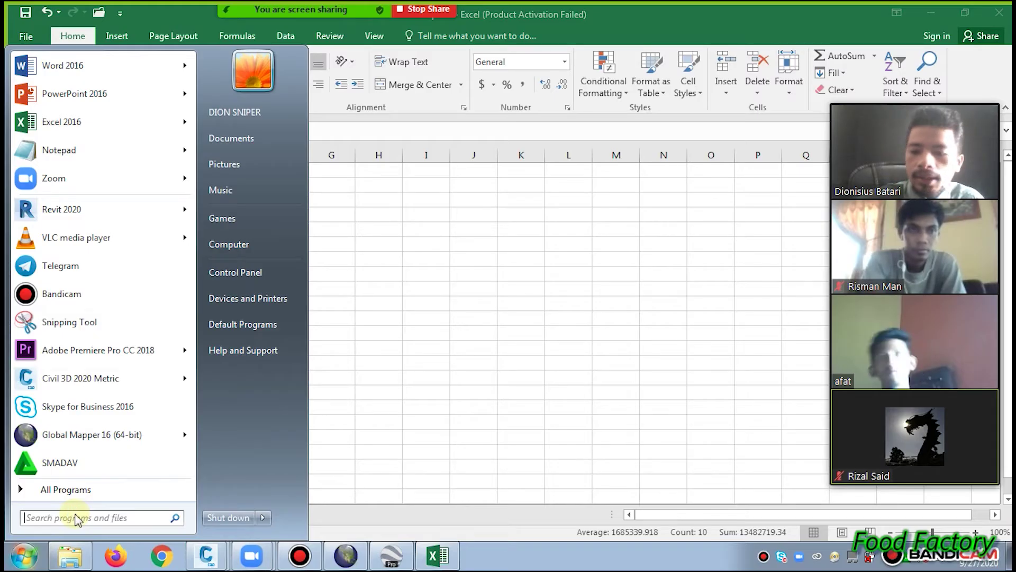
type("not")
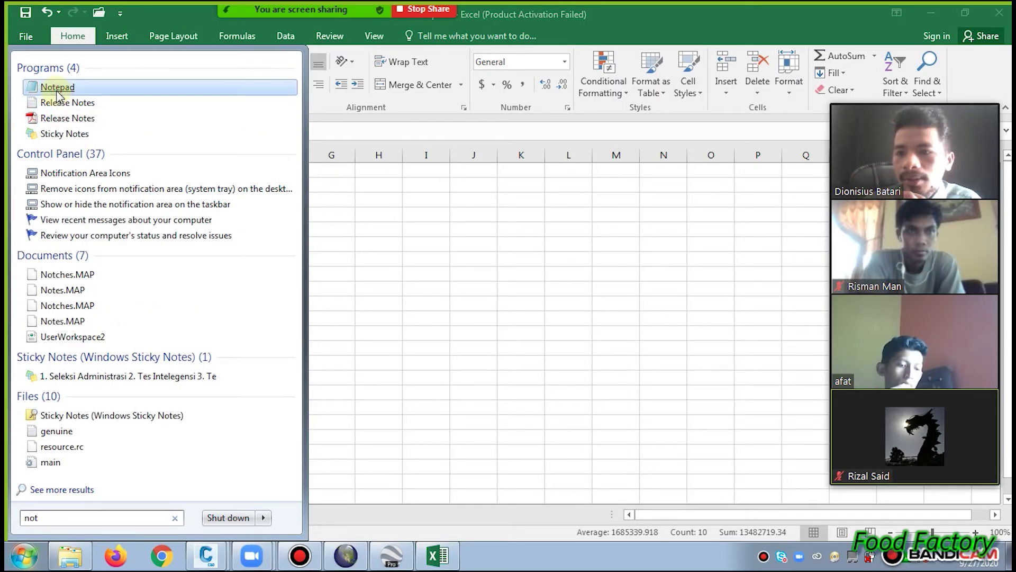
key("Escape")
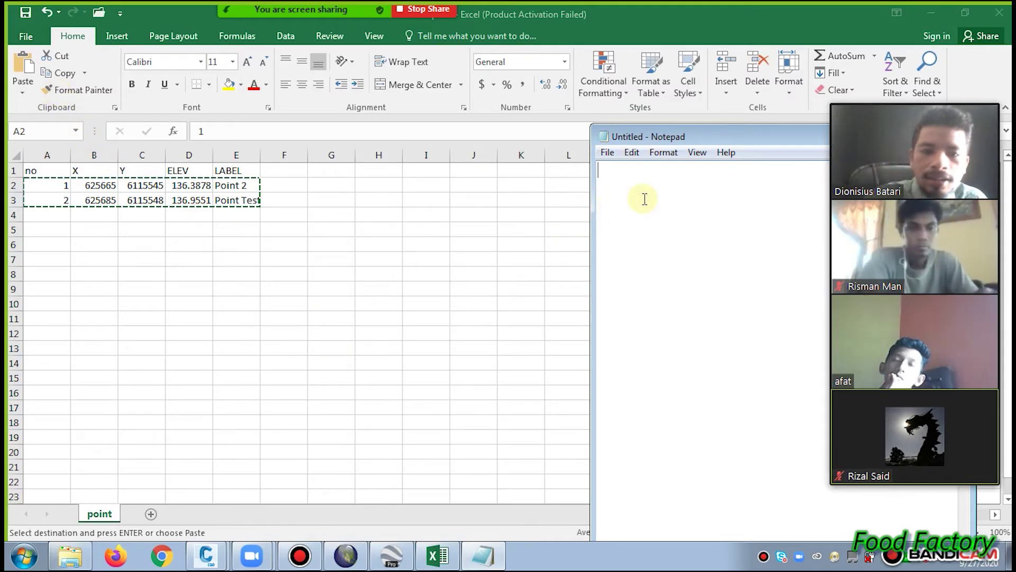
key("ctrl+v")
left_click_drag(664, 136, 418, 120)
- Save the Notepad document as the text file "point" in the folder D:\Civil 3D Learning I
left_click(385, 130)
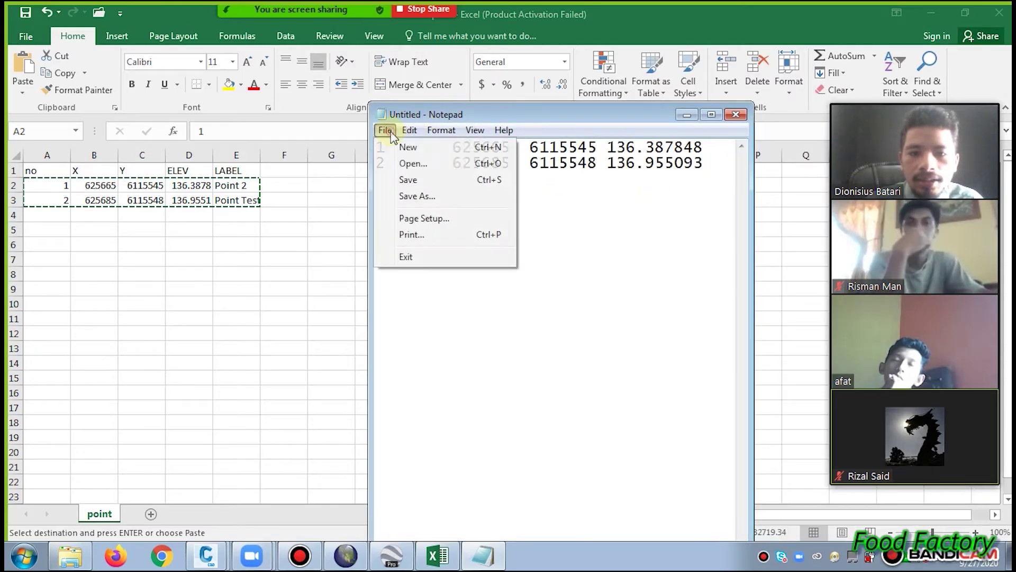
left_click(423, 180)
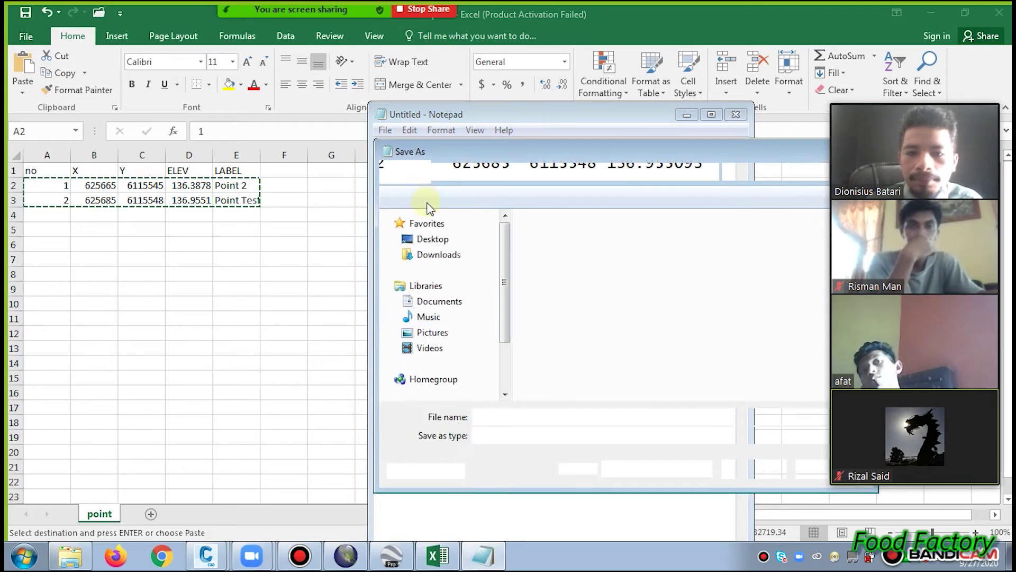
double_click(542, 281)
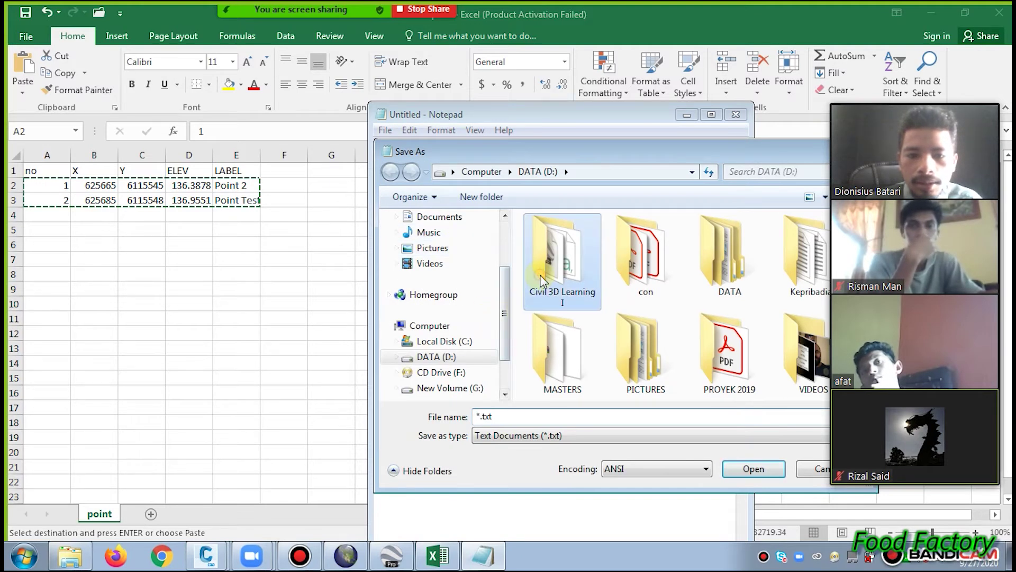
left_click(524, 419)
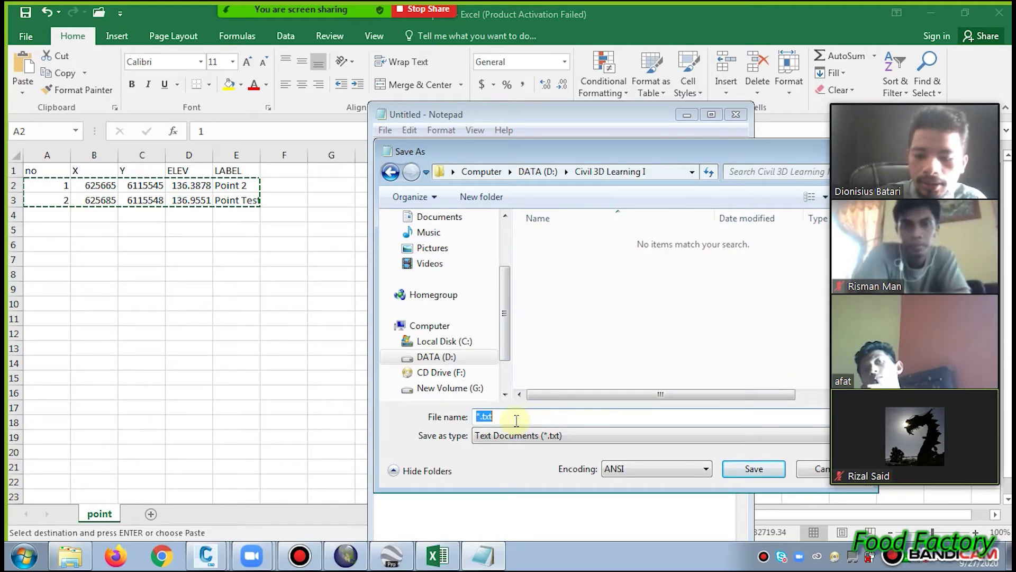
type("point")
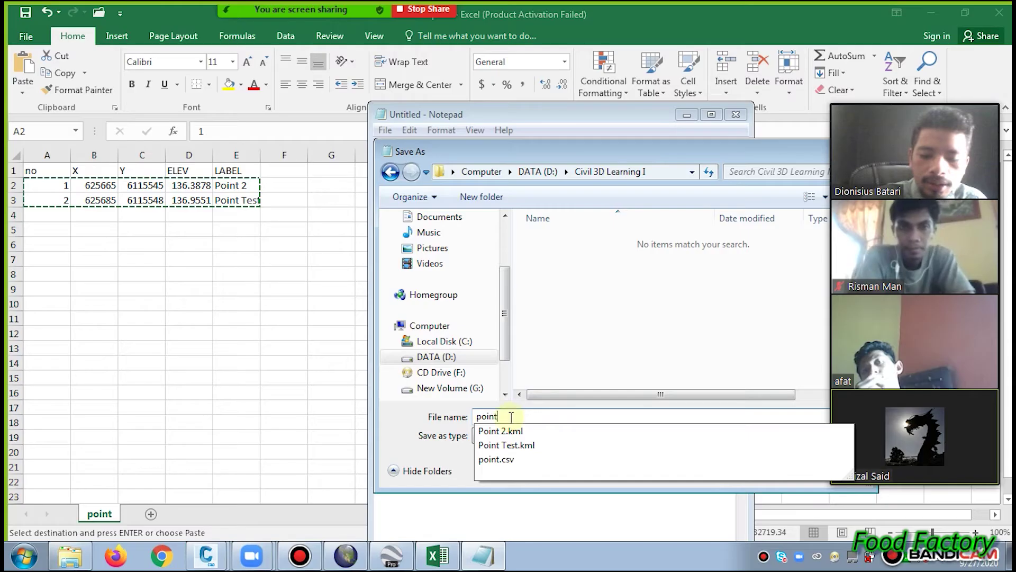
left_click(570, 415)
key("Return")
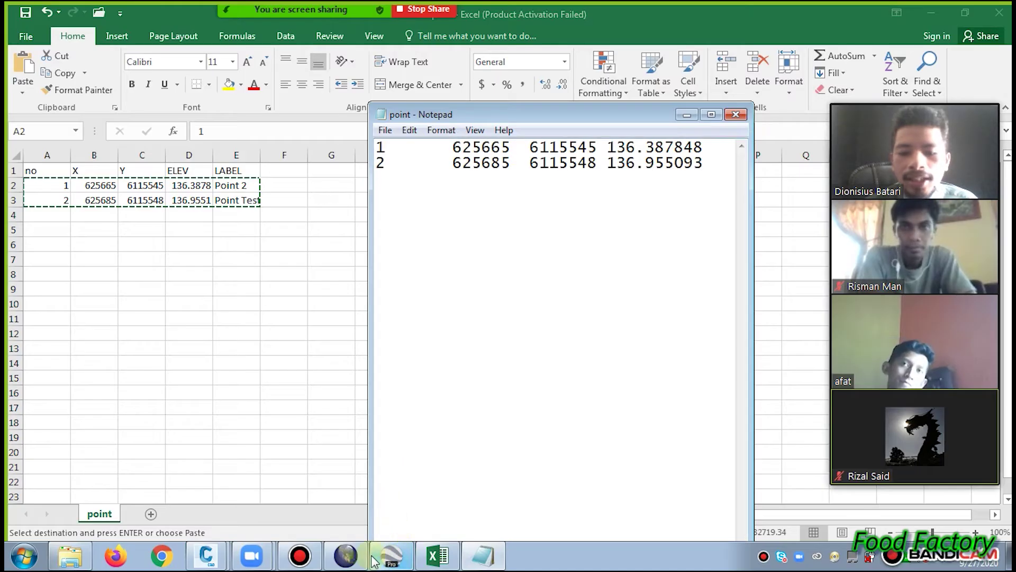
- Switch to Civil 3D and examine the contours, points and road corridor in the drawing Kontur Online Original.dwg
mouse_move(206, 555)
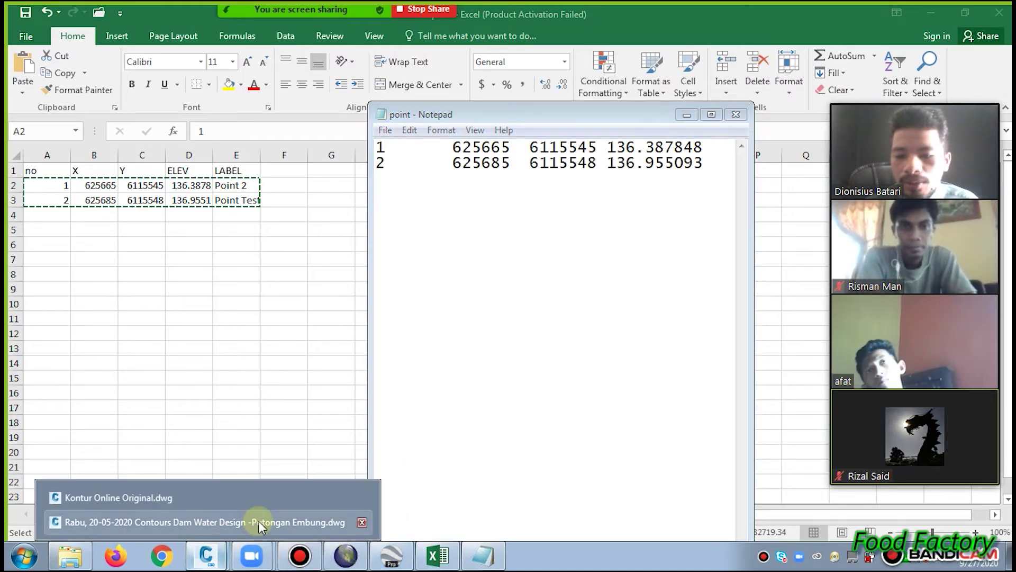
left_click(123, 503)
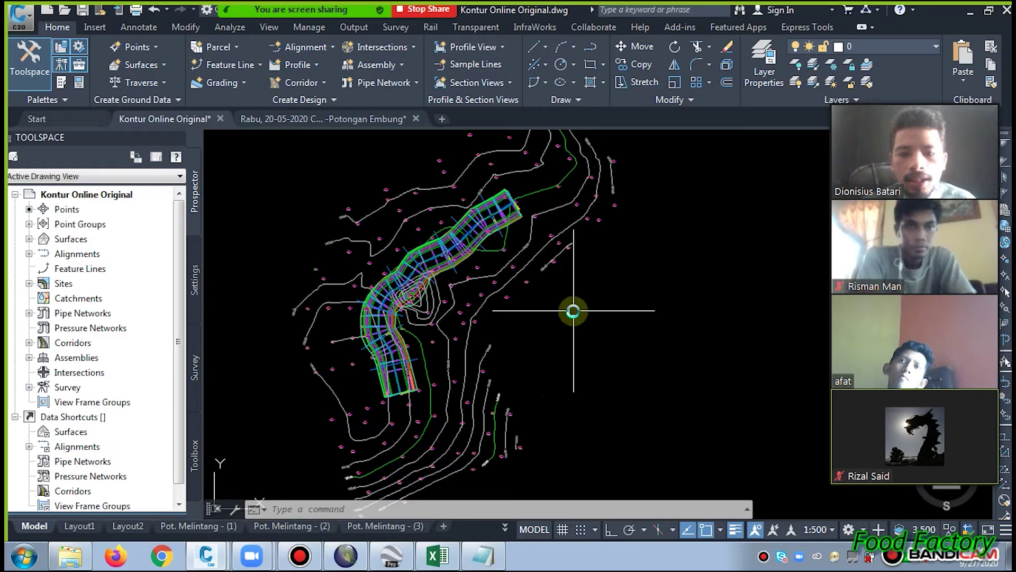
scroll(571, 313, "down", 2)
mouse_move(572, 329)
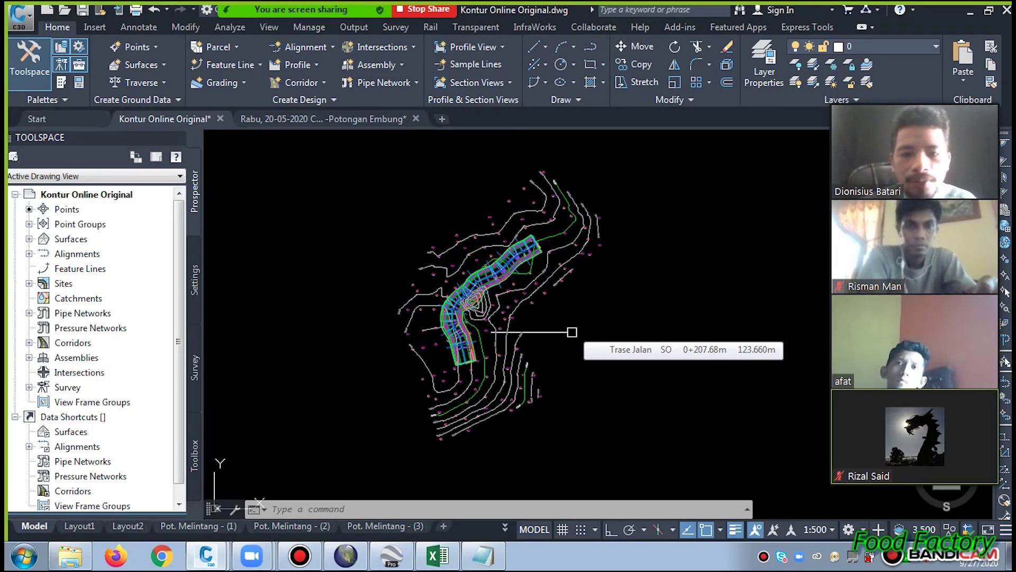
scroll(579, 357, "down", 2)
scroll(582, 361, "up", 2)
middle_click_drag(601, 361, 557, 359)
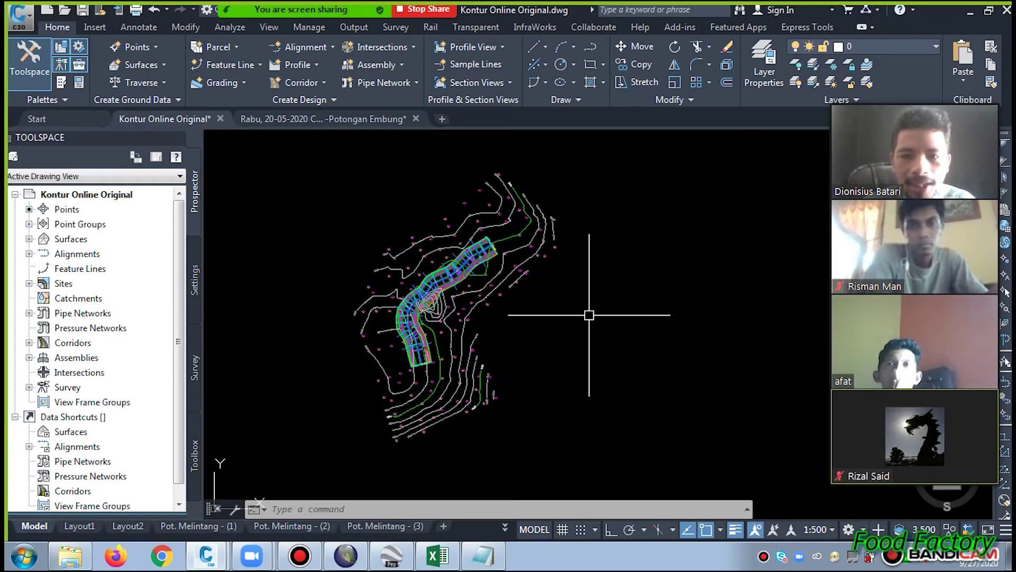
- Create a new blank drawing in Civil 3D and dismiss the meeting time-limit notice
left_click(440, 120)
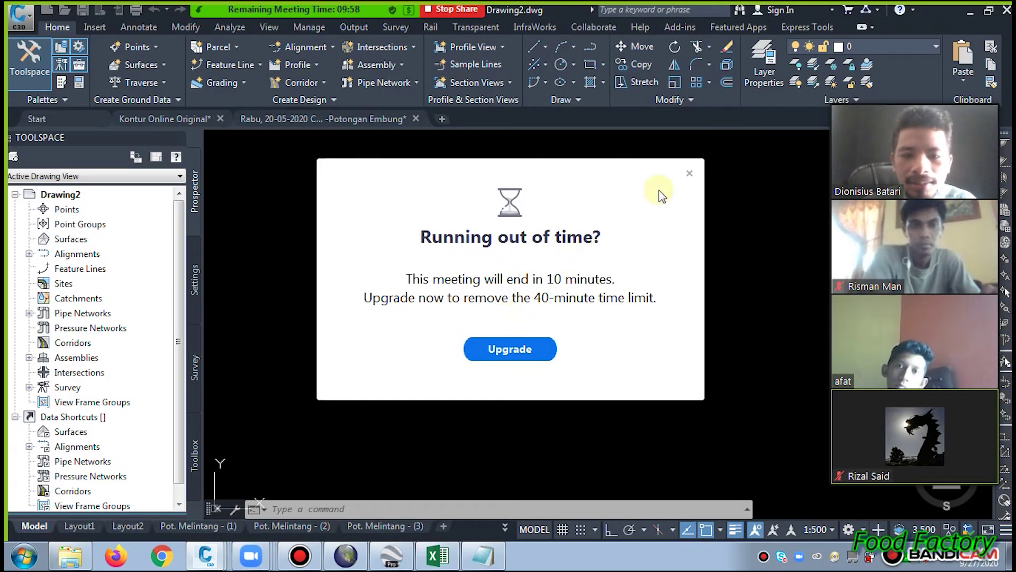
left_click(687, 174)
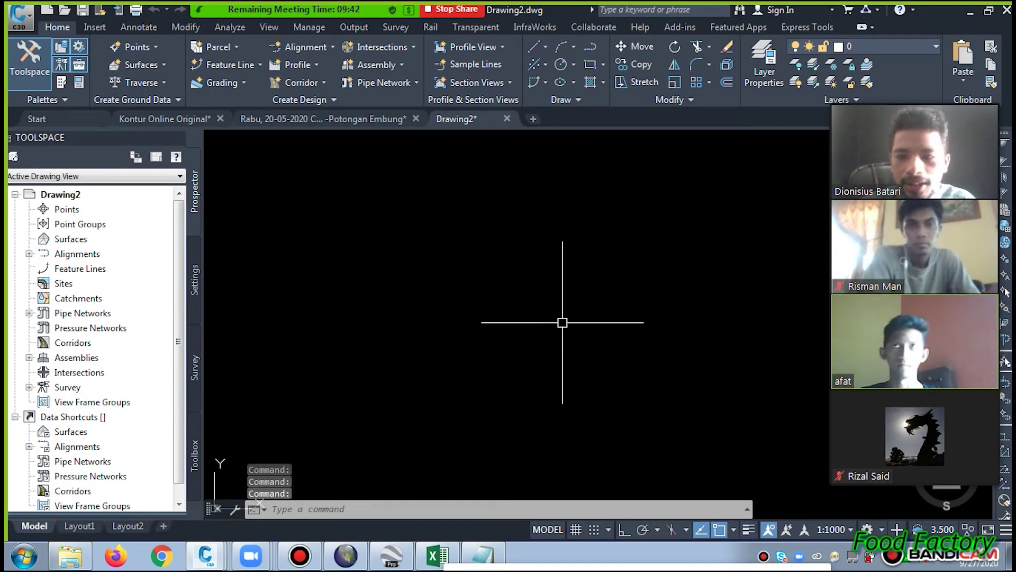
left_click(596, 381)
left_click(434, 273)
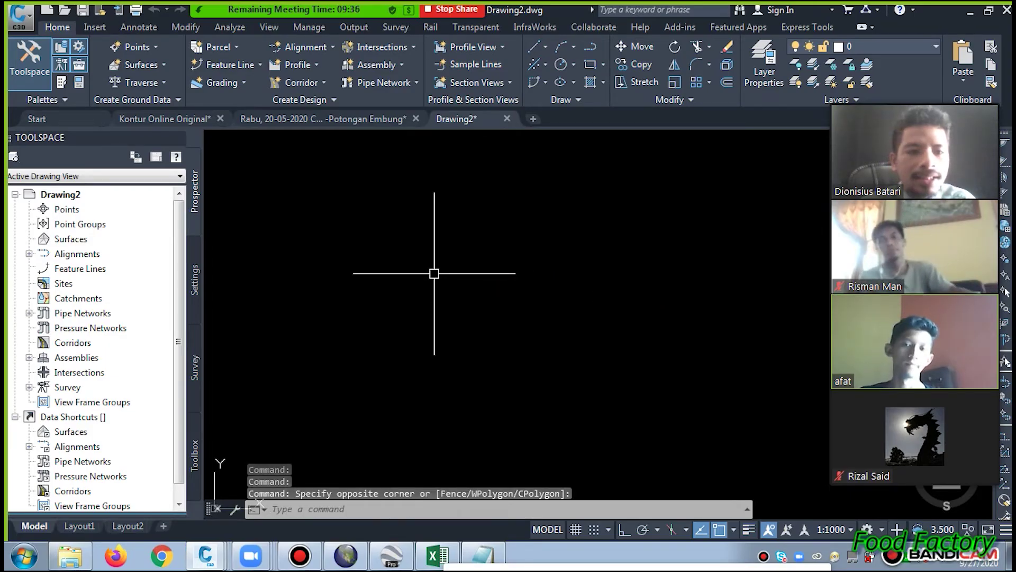
left_click(635, 385)
left_click(391, 208)
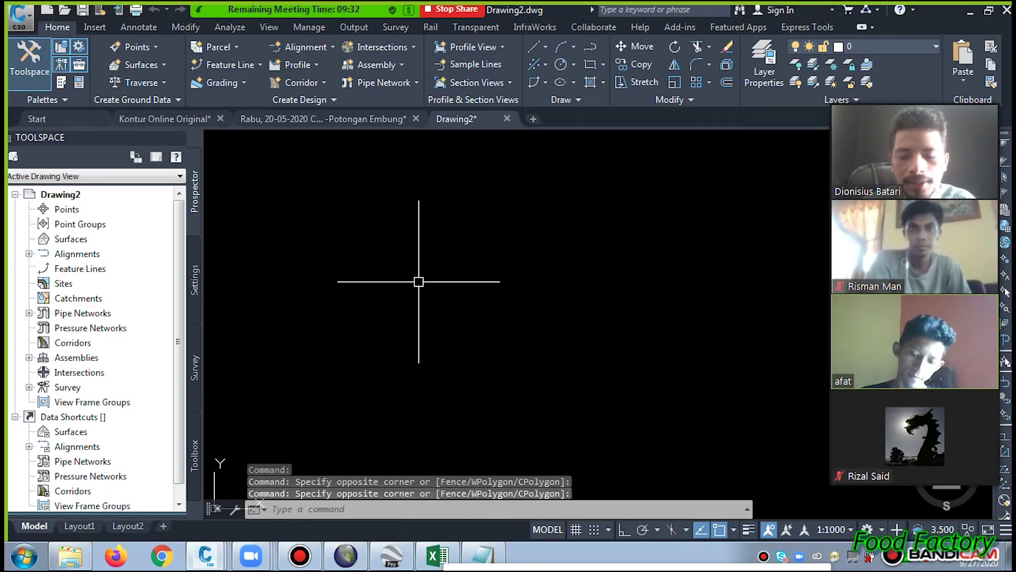
left_click(692, 370)
left_click(454, 214)
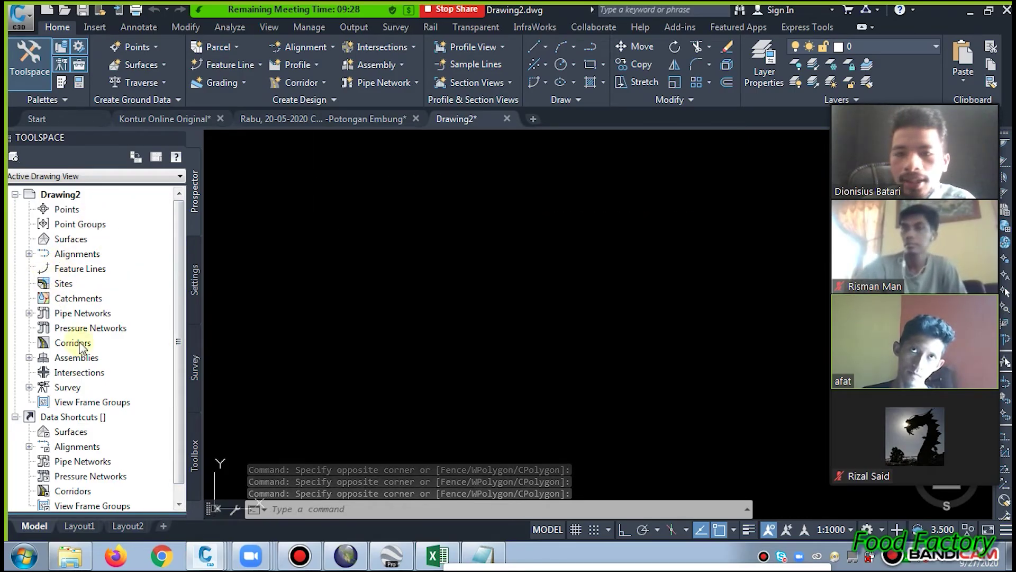
- Locate the saved point text file in D:\Civil 3D Learning I and place the Points Online text file in the same folder
left_click(70, 556)
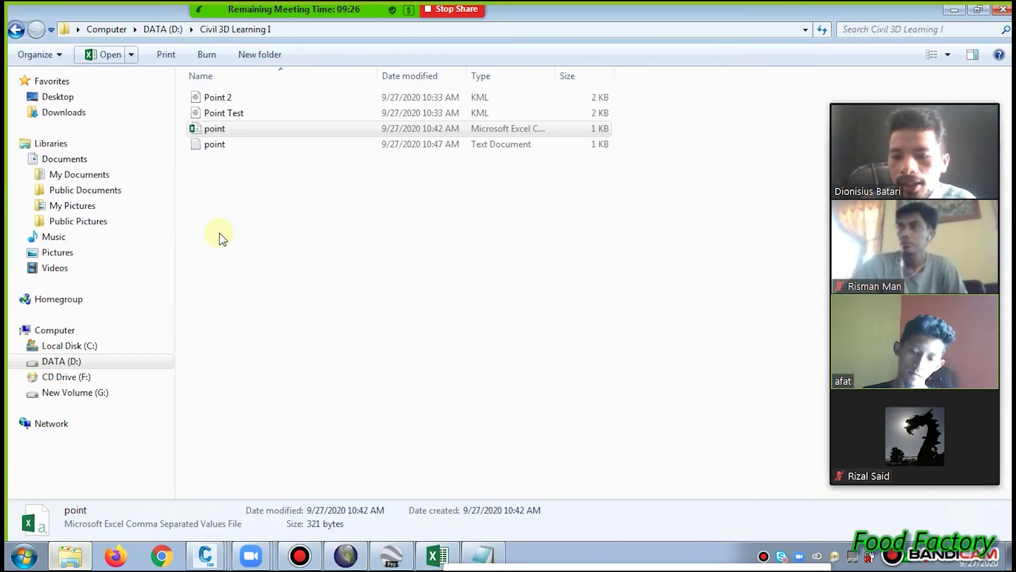
left_click(199, 148)
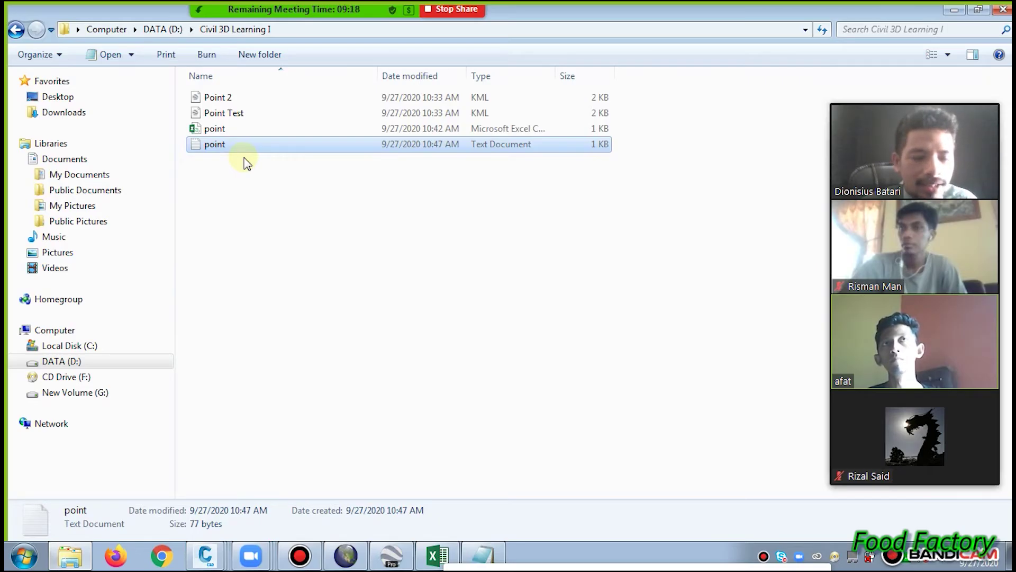
left_click(15, 31)
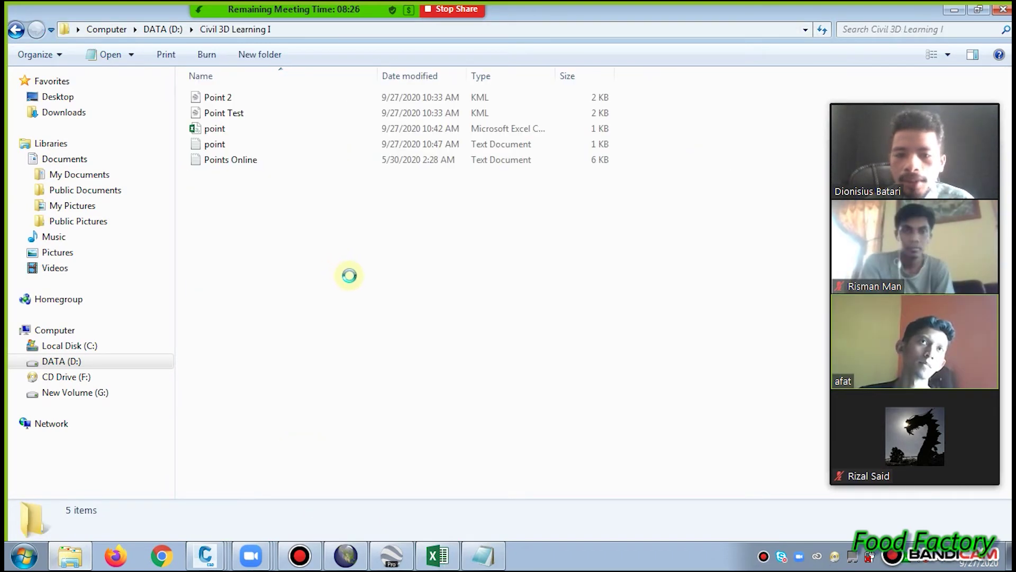
right_click(312, 235)
left_click(356, 293)
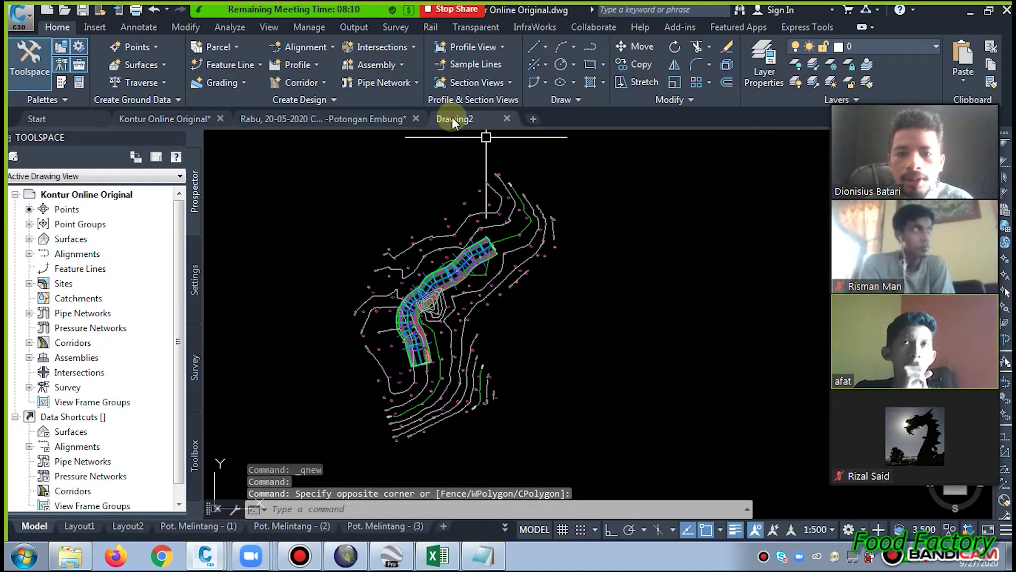
- In Drawing2, open the point creation tools from the Points collection and start Import Points
left_click(454, 119)
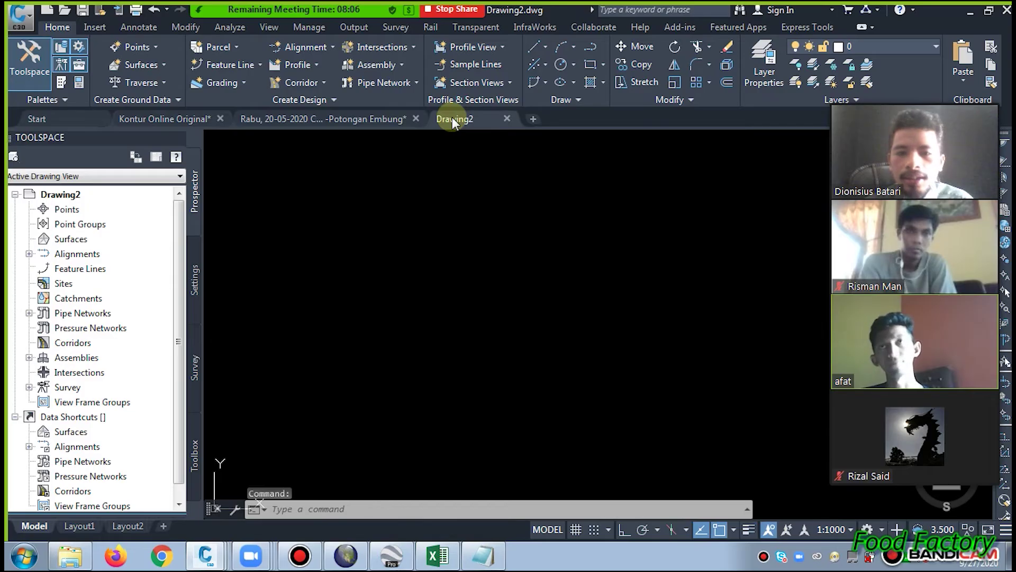
left_click(74, 210)
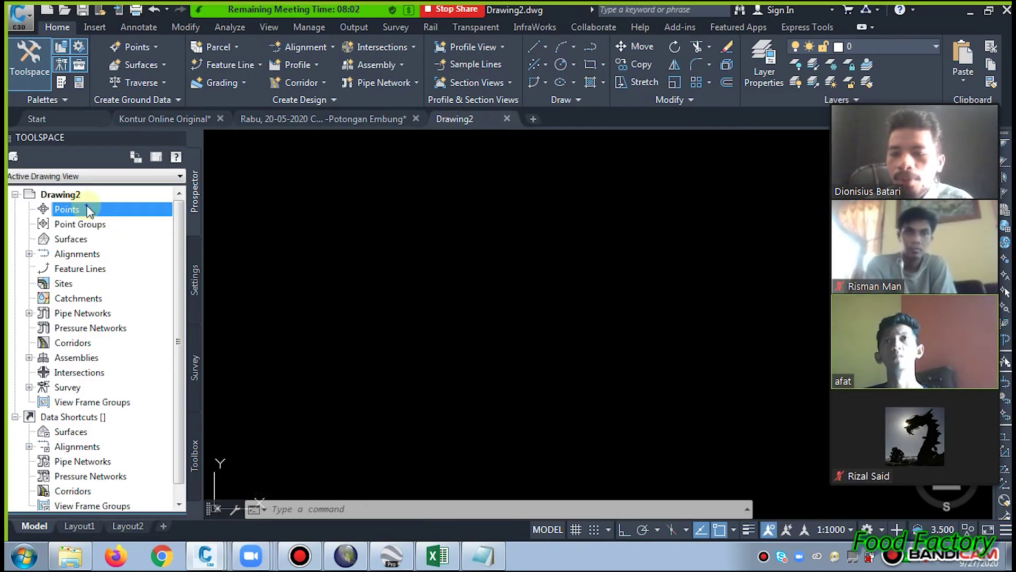
right_click(89, 211)
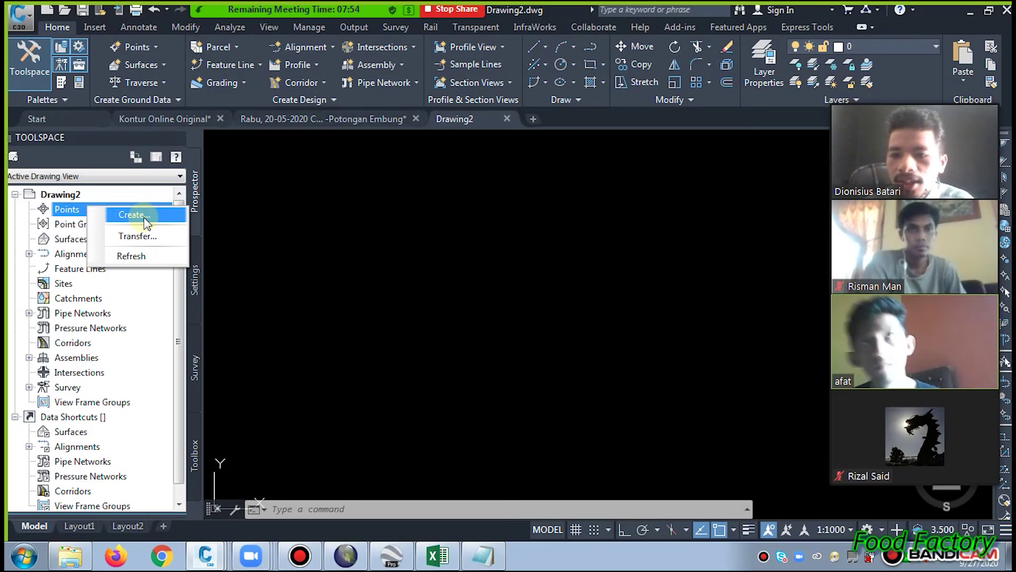
left_click(138, 215)
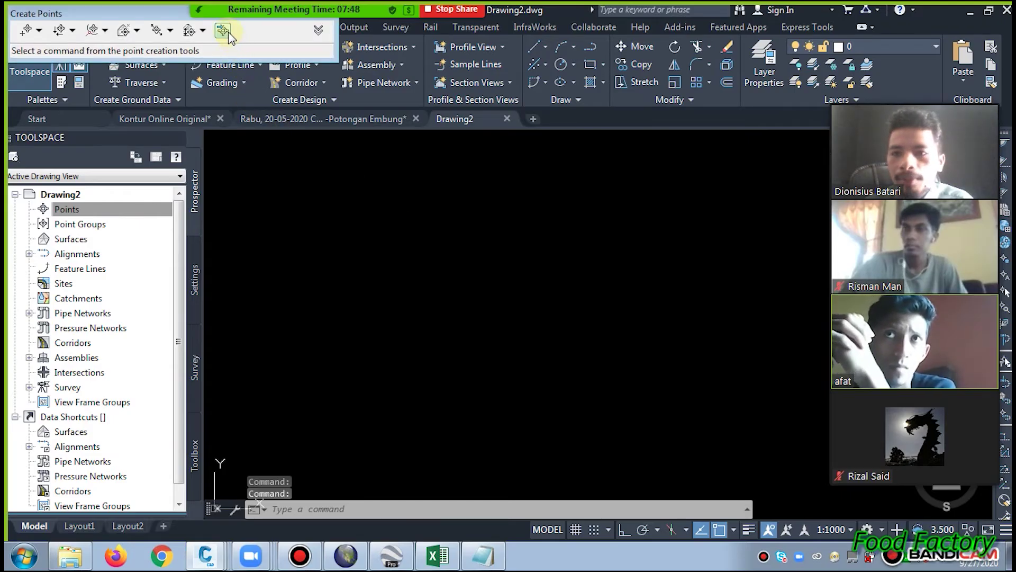
left_click_drag(125, 12, 465, 166)
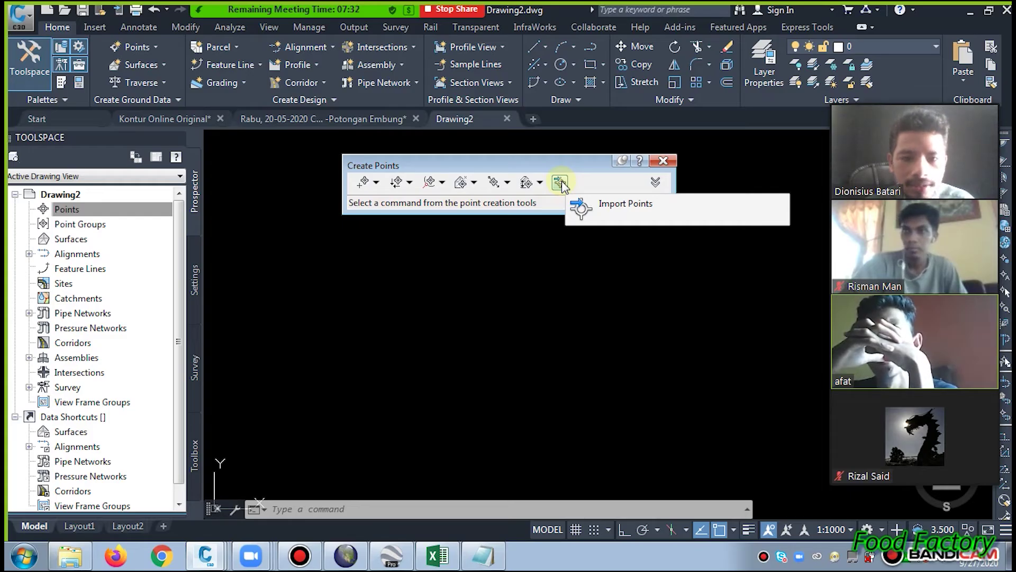
left_click(560, 179)
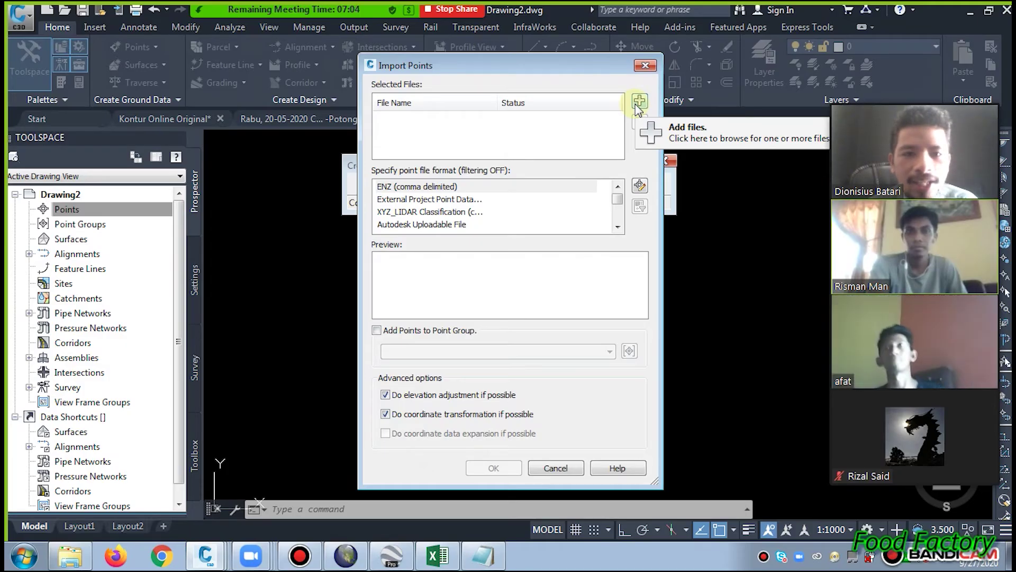
- Add the Points Online text file from D:\Civil 3D Learning I as the source file for the point import
left_click(639, 102)
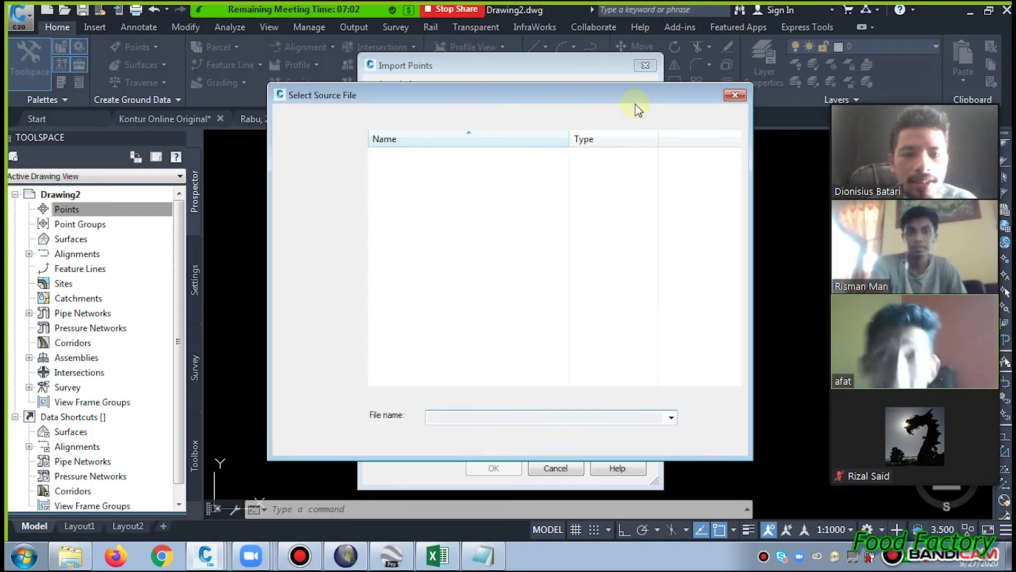
left_click(743, 94)
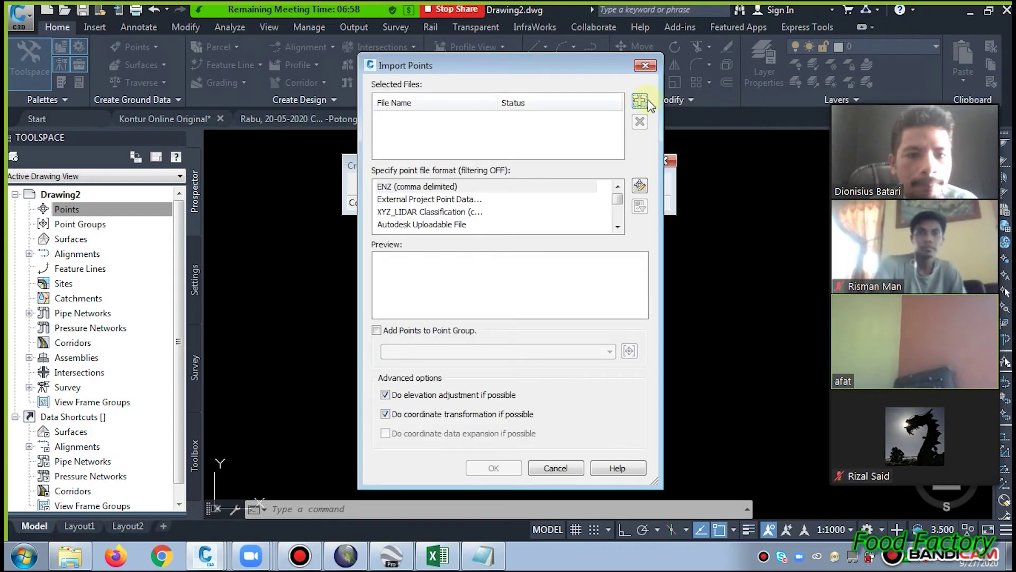
left_click(641, 101)
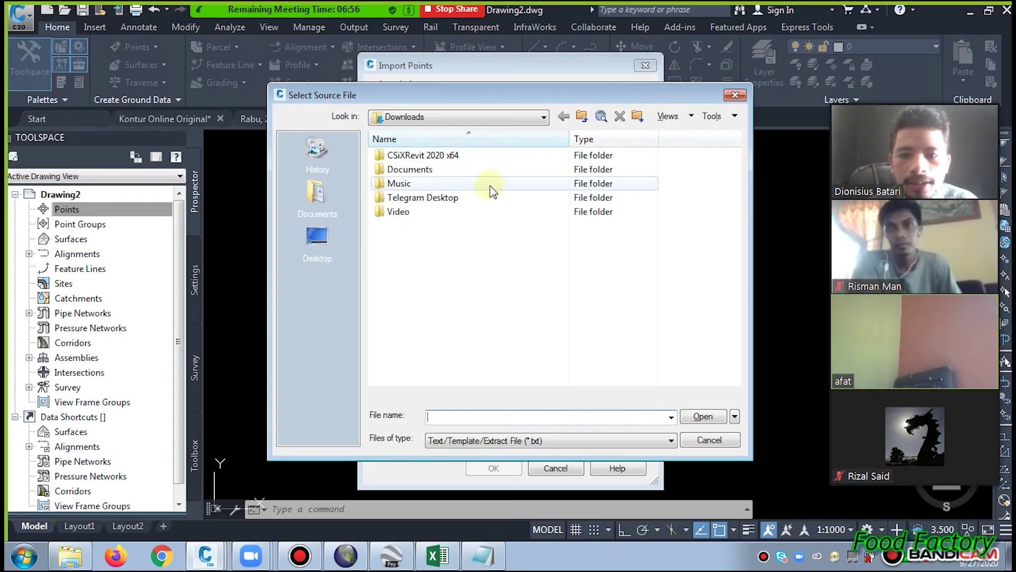
left_click(318, 239)
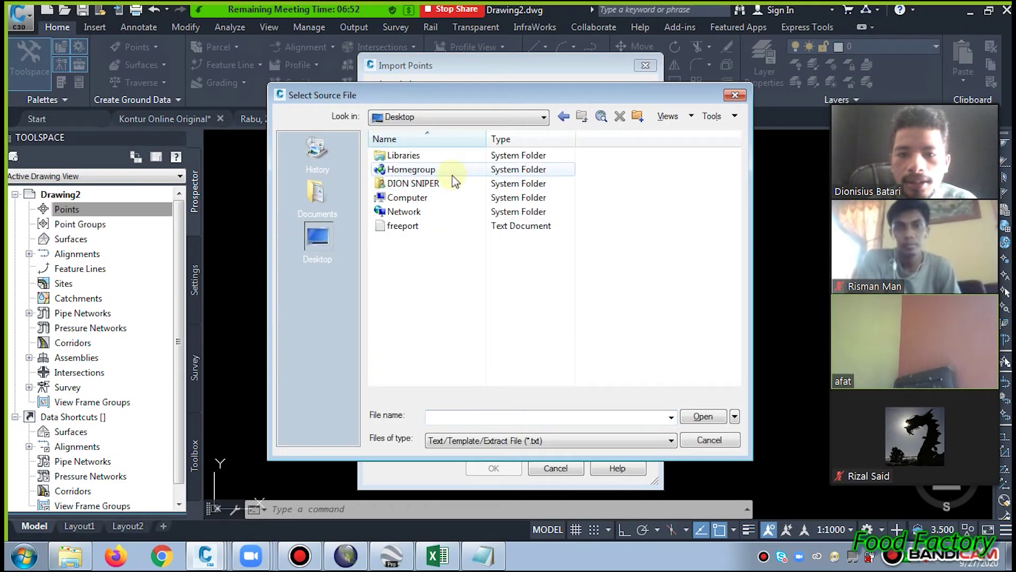
double_click(449, 197)
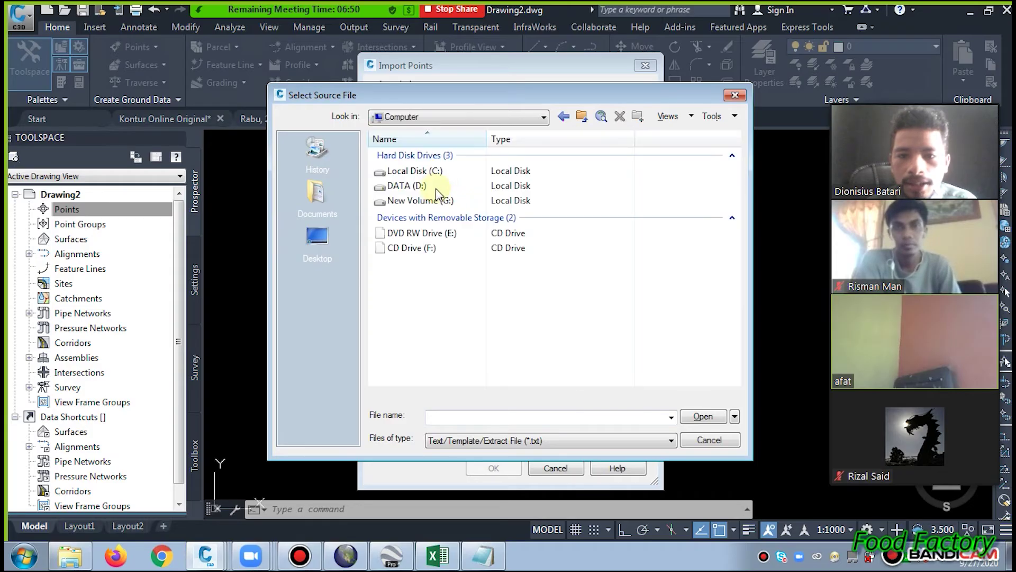
double_click(422, 188)
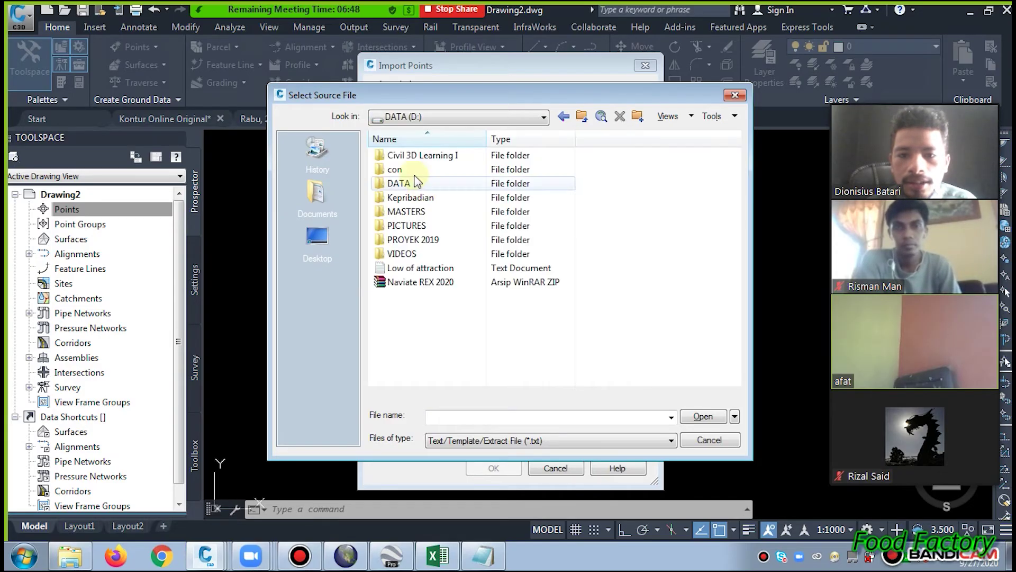
double_click(417, 159)
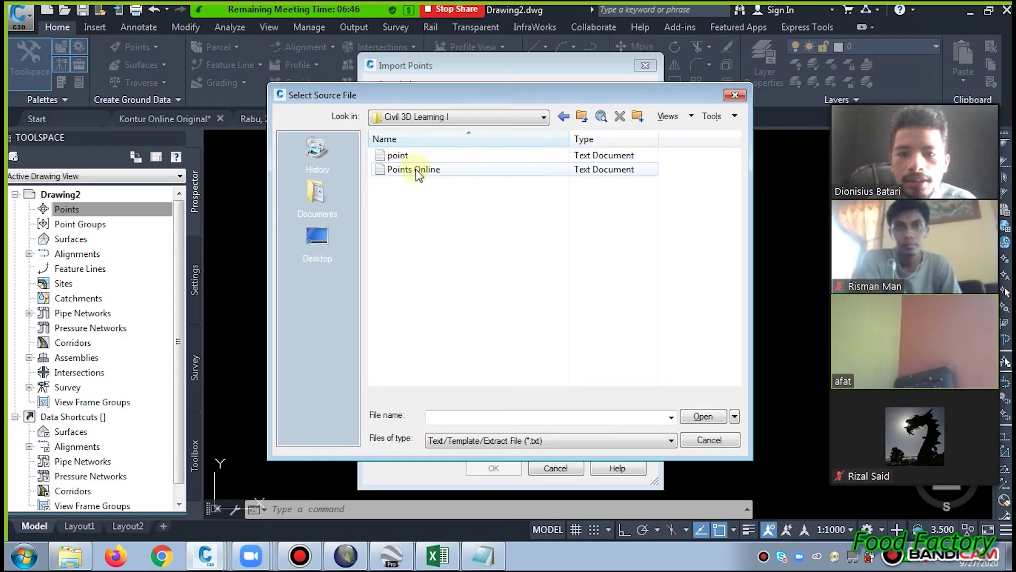
left_click(416, 170)
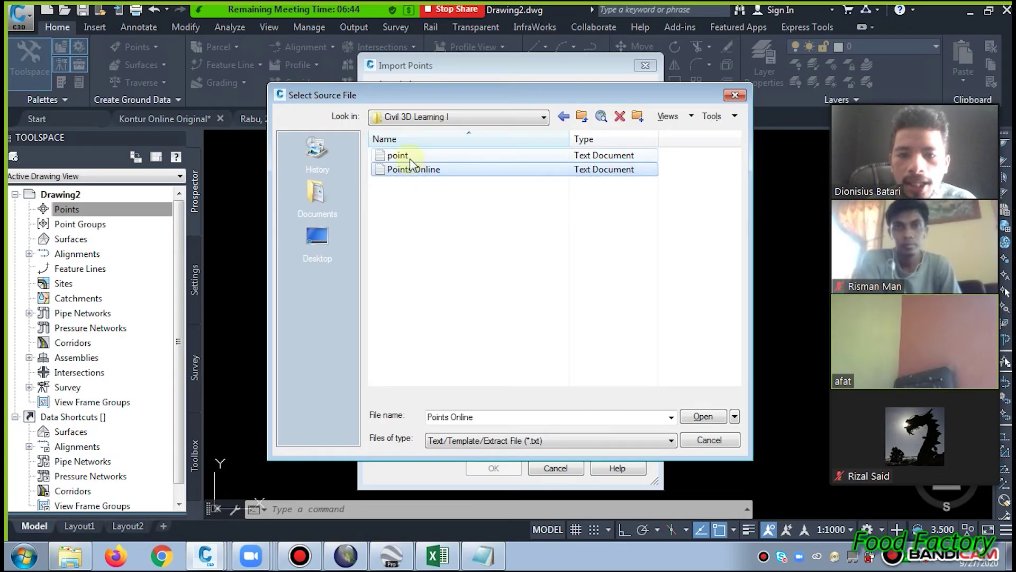
left_click(409, 157)
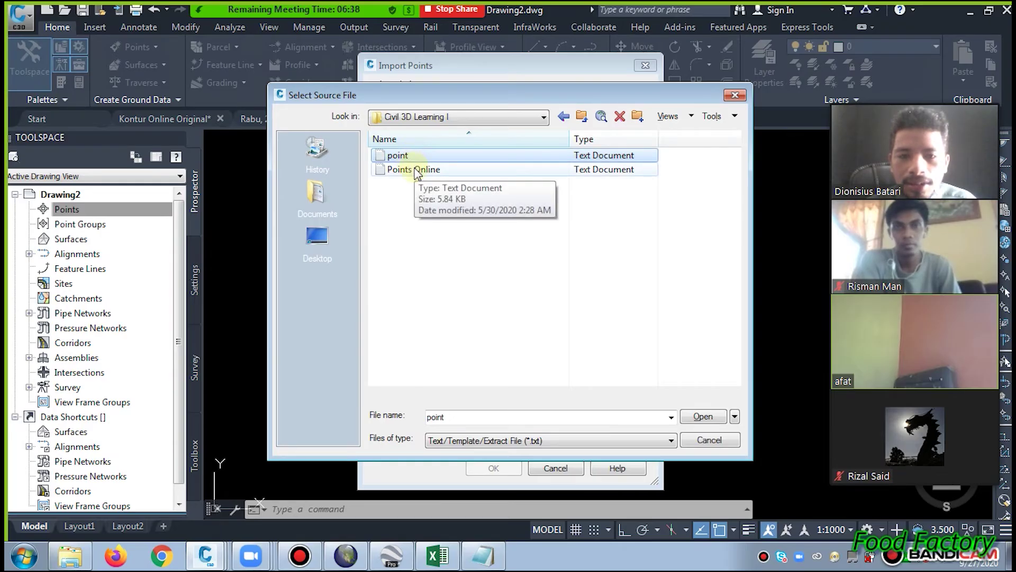
left_click(411, 171)
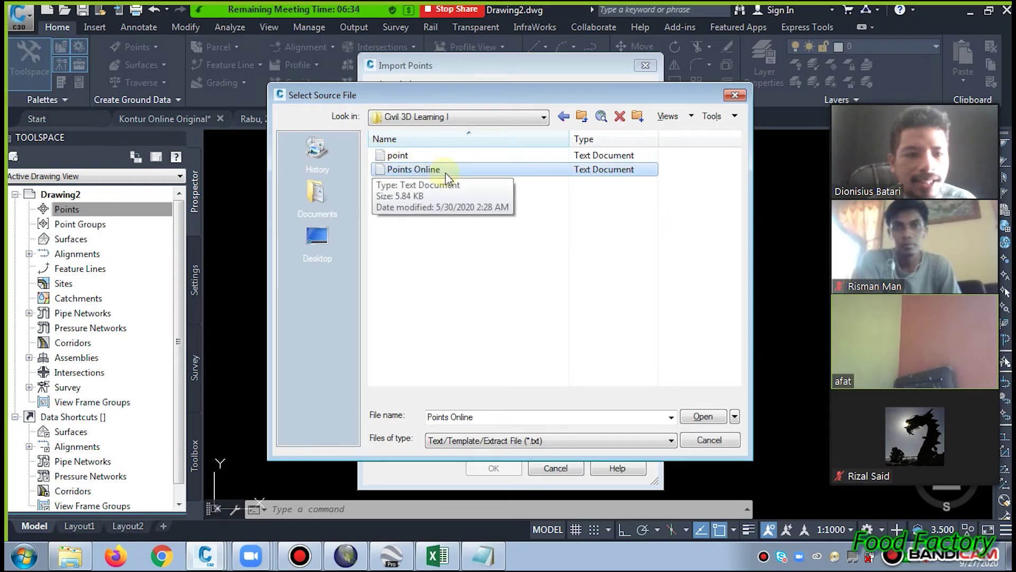
left_click(701, 418)
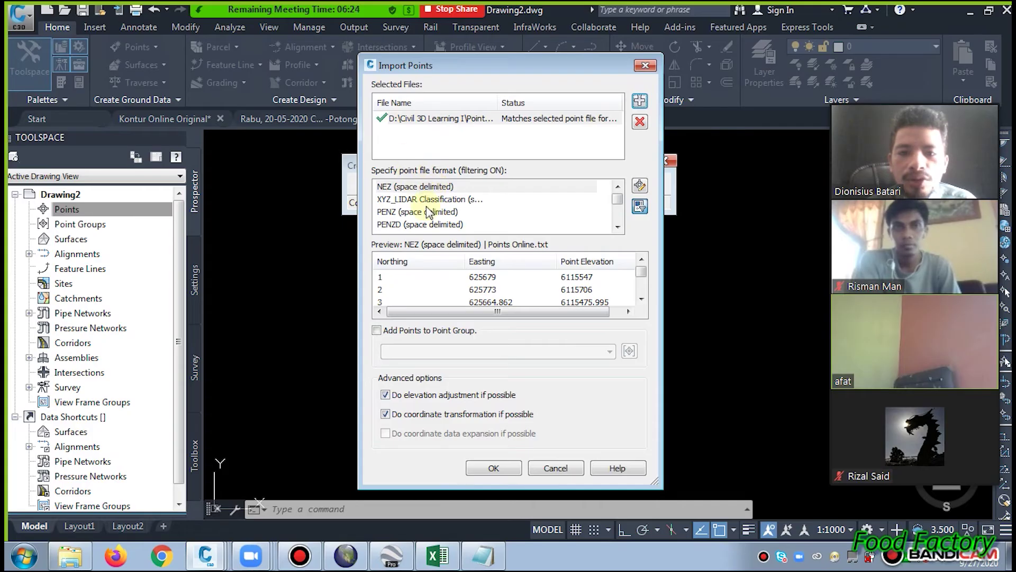
- Switch to the Points Online text file in Notepad, maximize it and examine its column order from point number to description
left_click(71, 556)
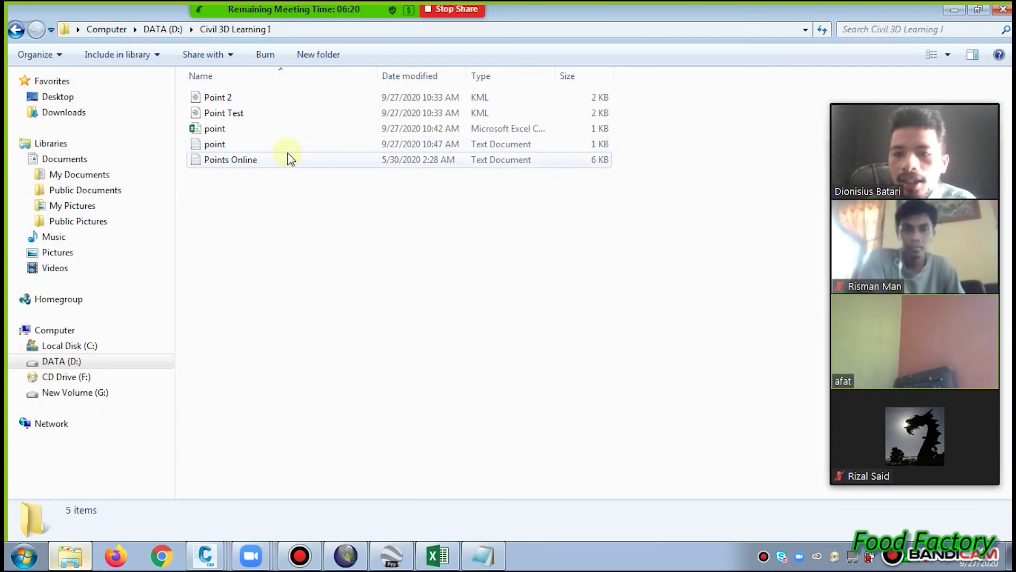
left_click(290, 159)
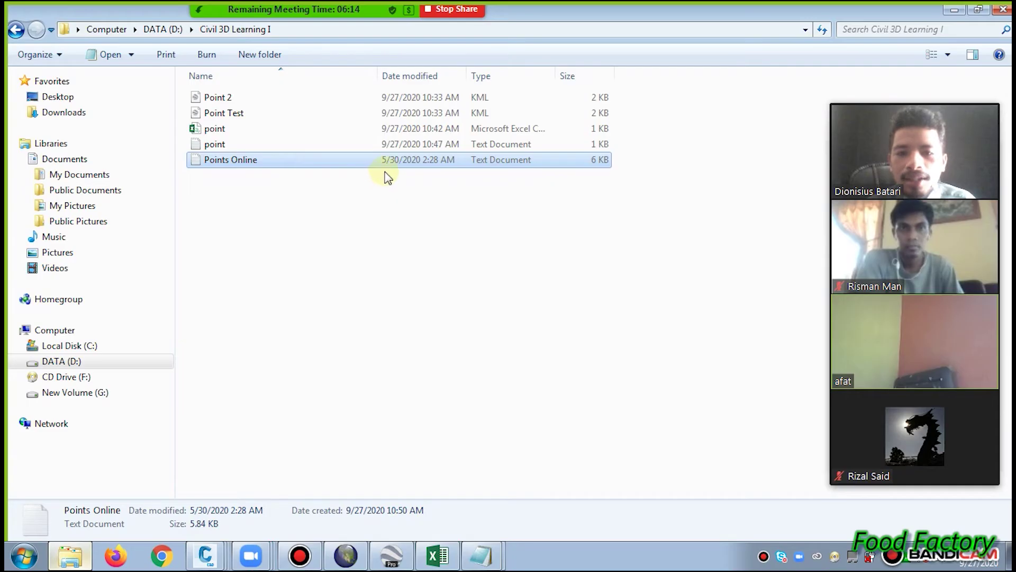
left_click(481, 555)
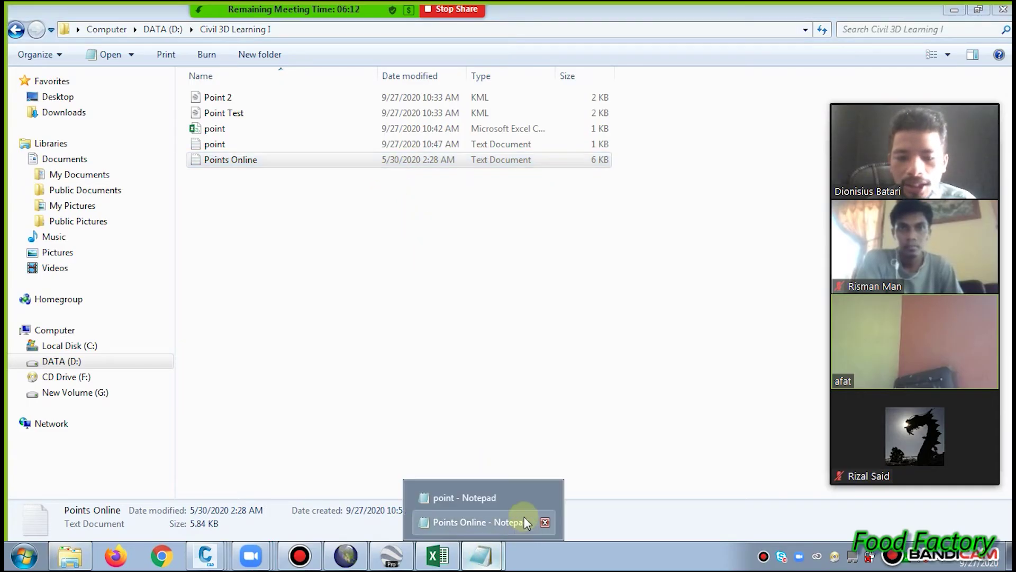
left_click(465, 522)
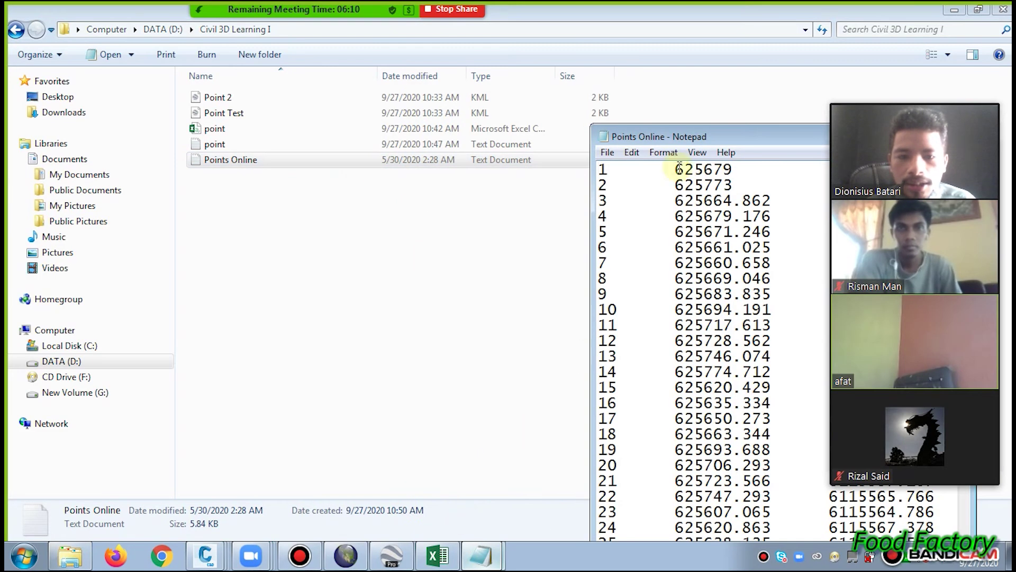
left_click_drag(703, 127, 333, 87)
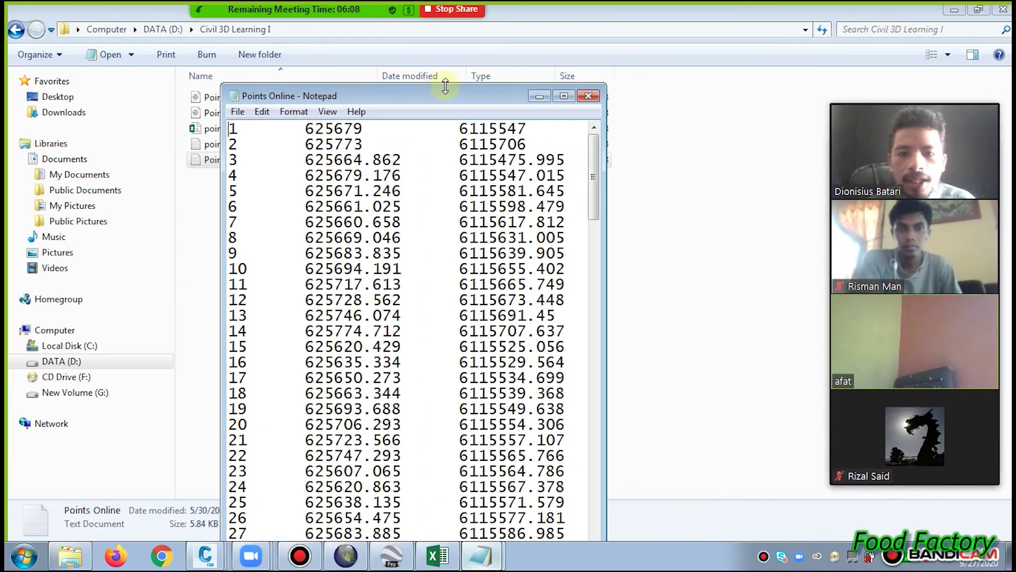
left_click(555, 94)
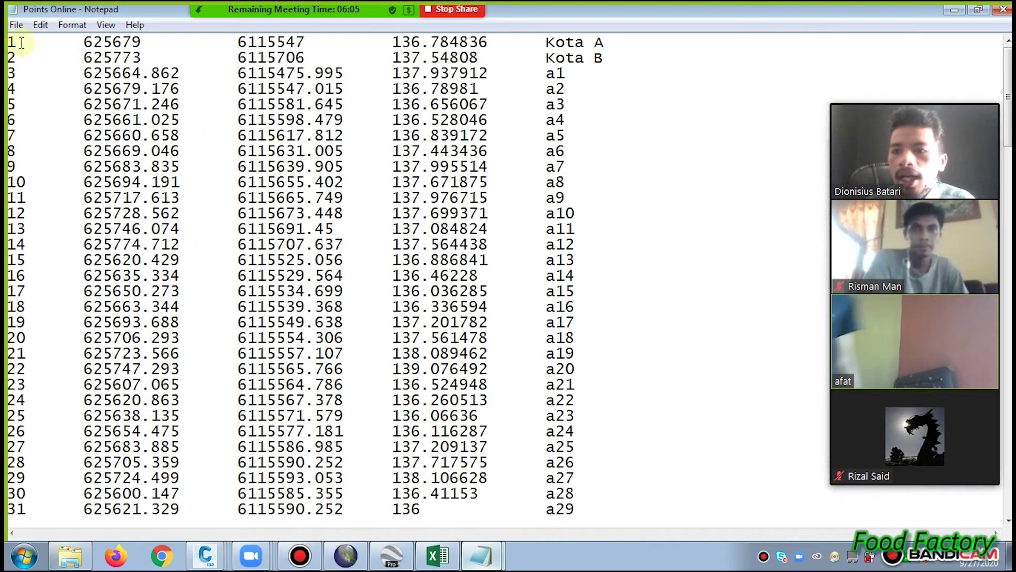
left_click(90, 42)
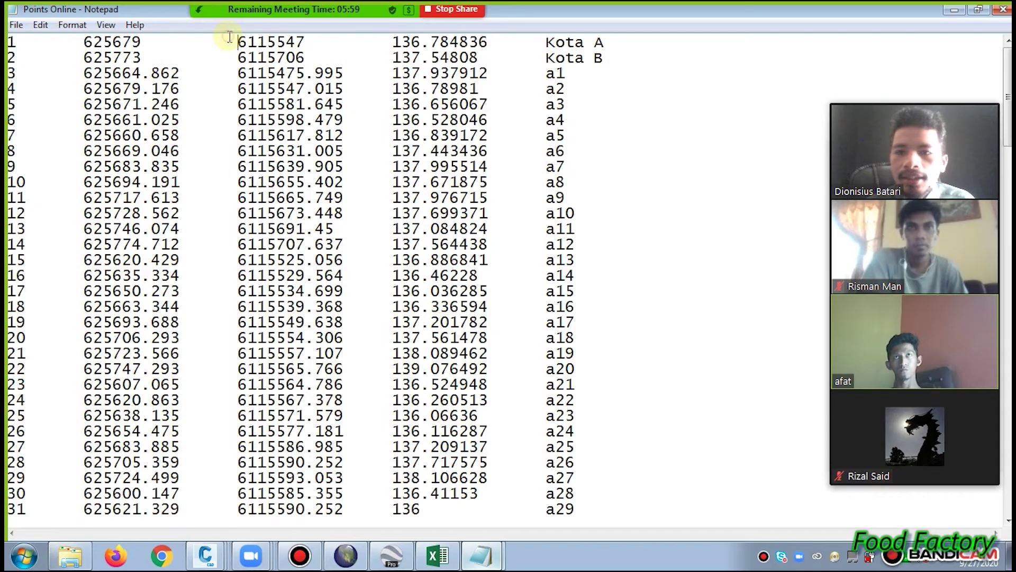
left_click(529, 42)
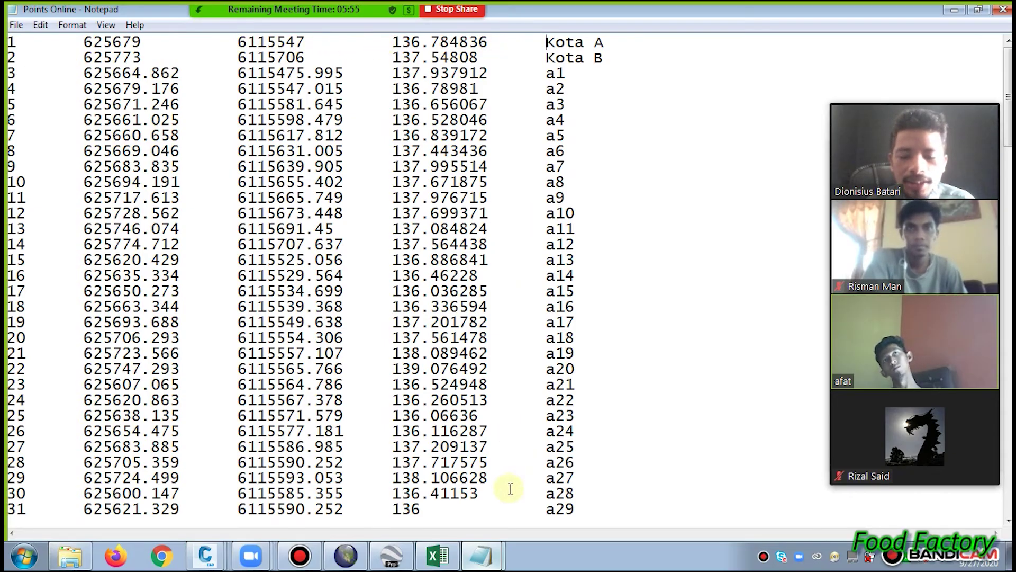
- Switch back to Drawing2 in Civil 3D and set the point file format to PENZD (space delimited)
right_click(205, 554)
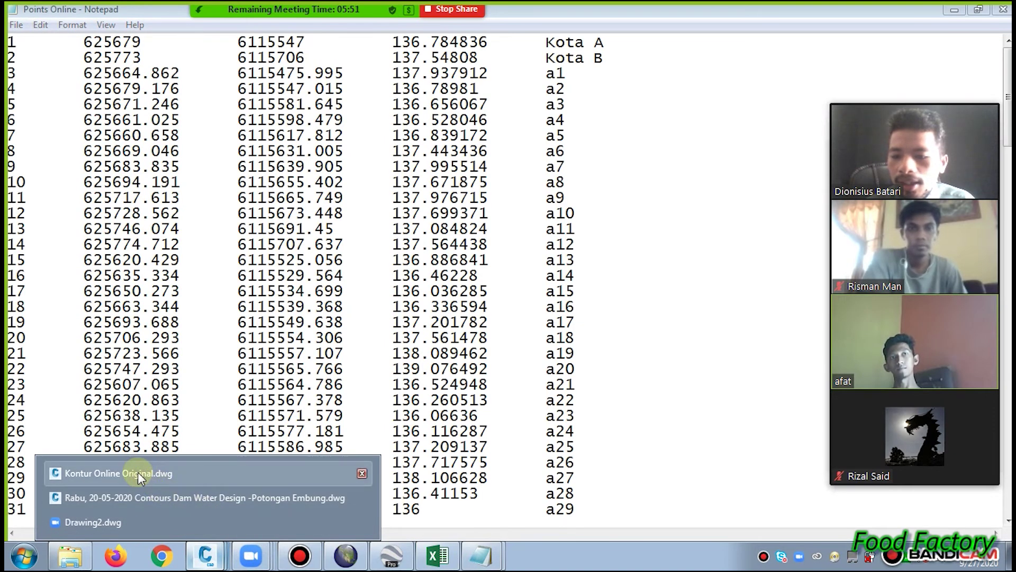
left_click(142, 519)
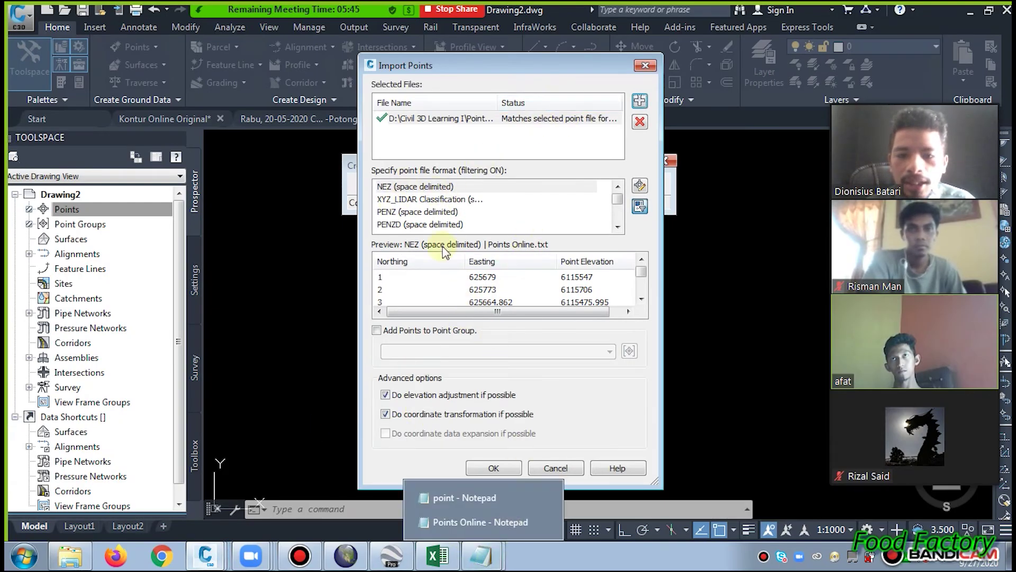
left_click(391, 225)
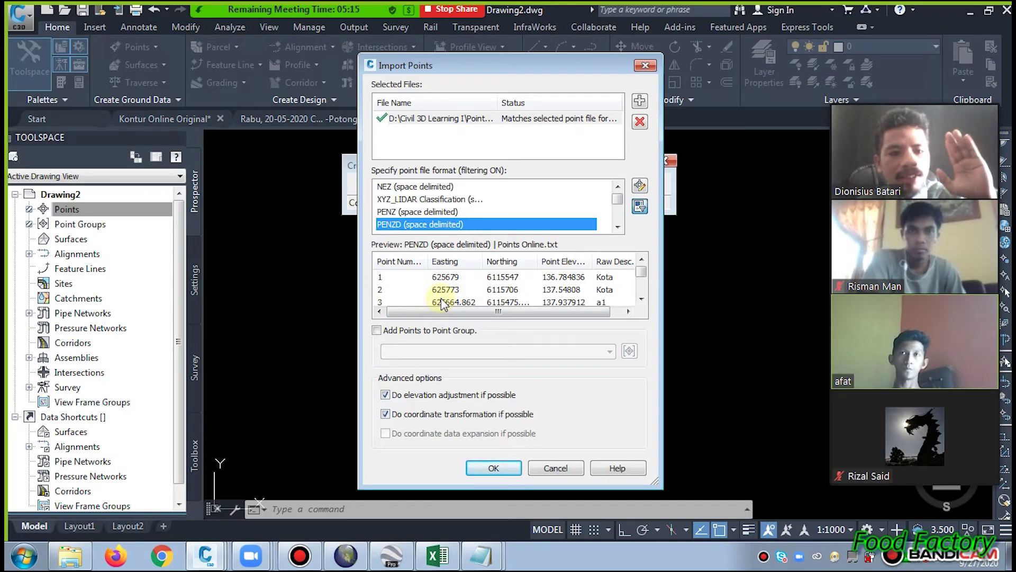
- Enable adding the imported points to a point group and try to create a group named Points
left_click(442, 330)
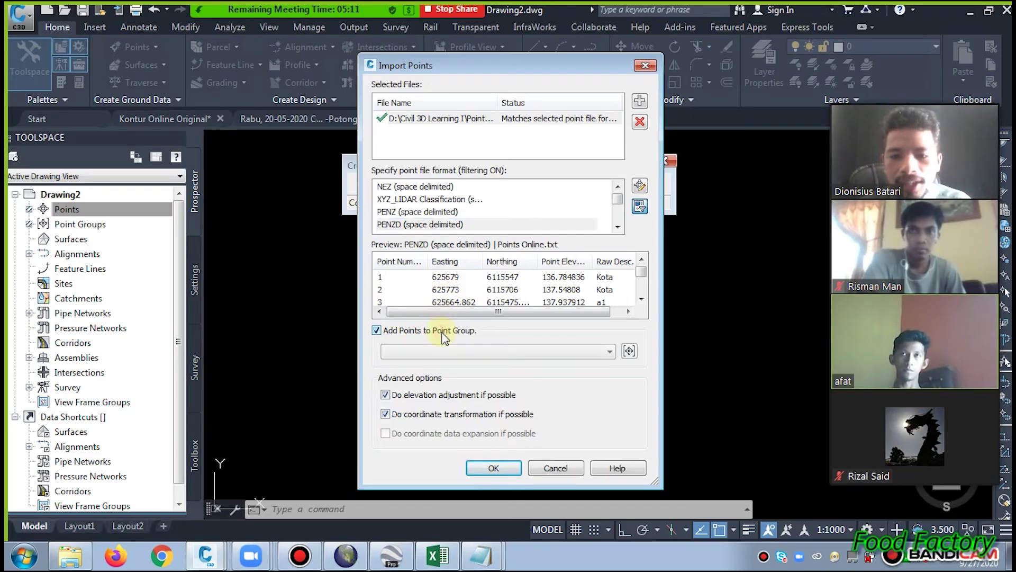
left_click(630, 351)
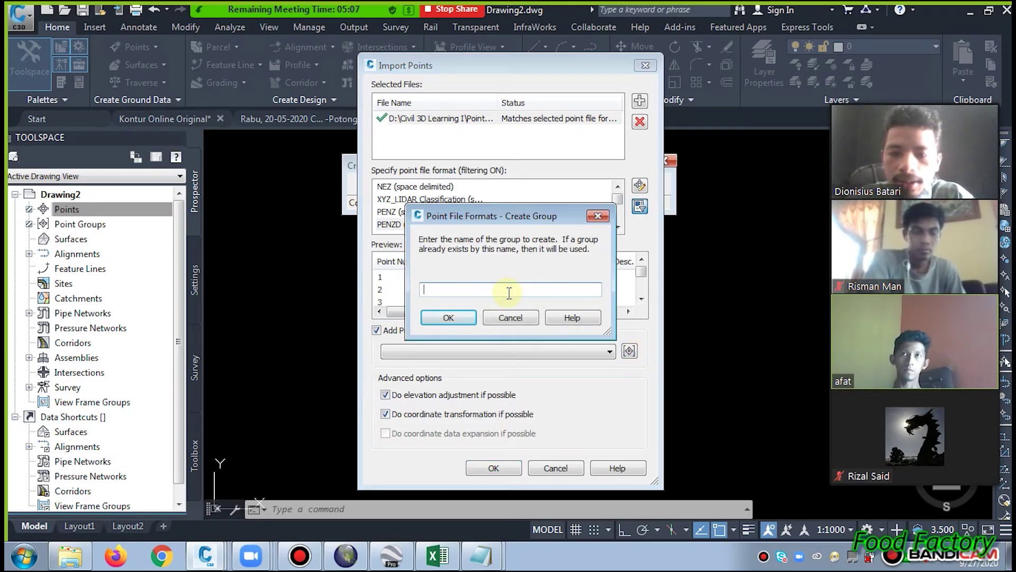
type("Point")
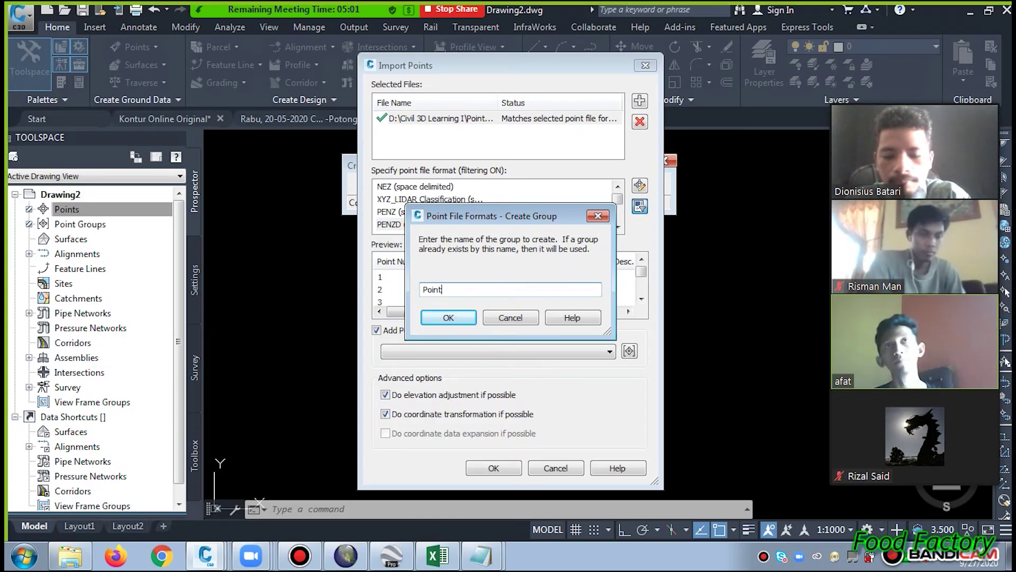
key("BackSpace")
type("ts")
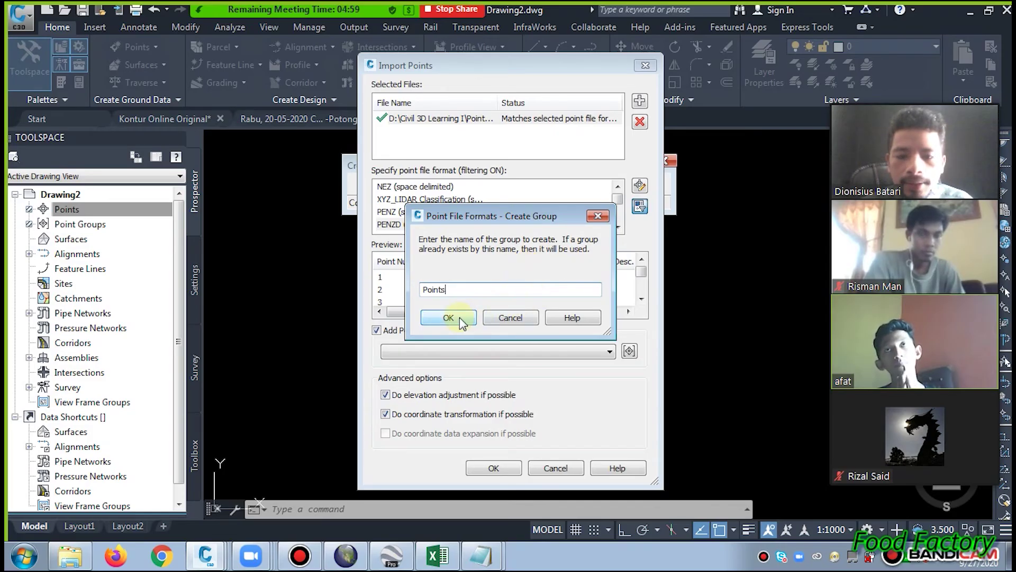
left_click(598, 215)
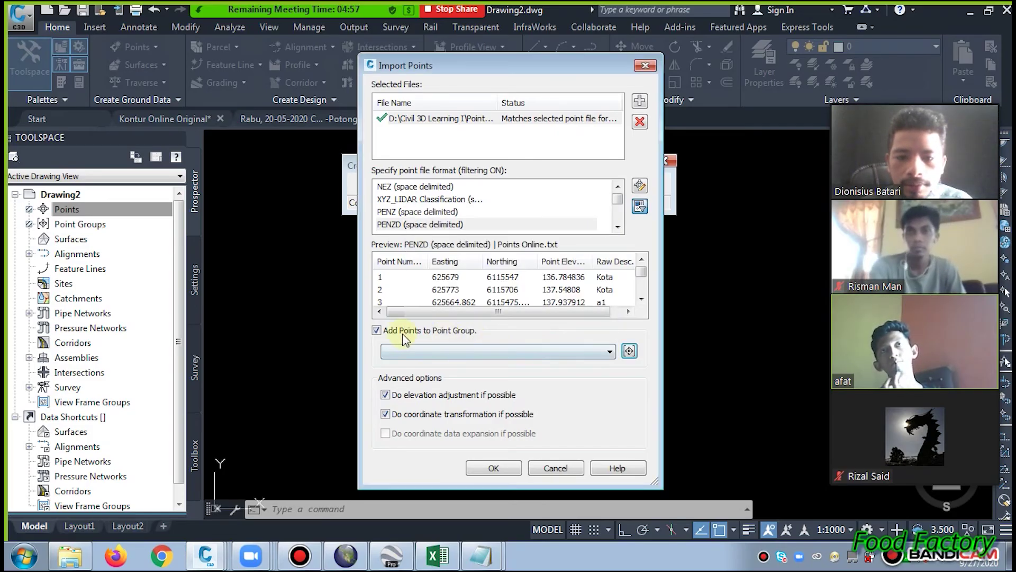
- Reselect the PENZD (space delimited) format and compare its fields with the columns of Points Online in Notepad
left_click(398, 224)
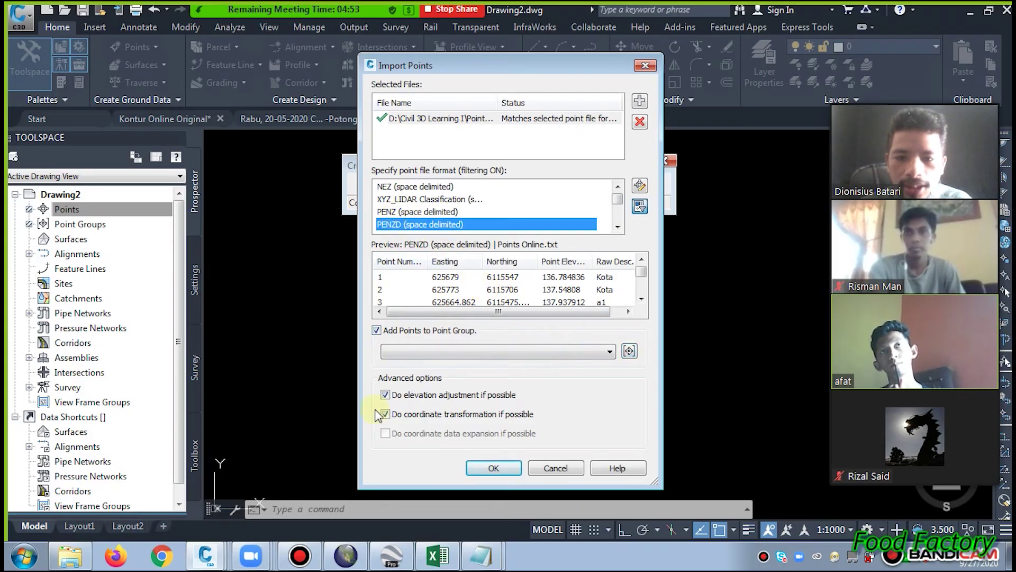
left_click(480, 556)
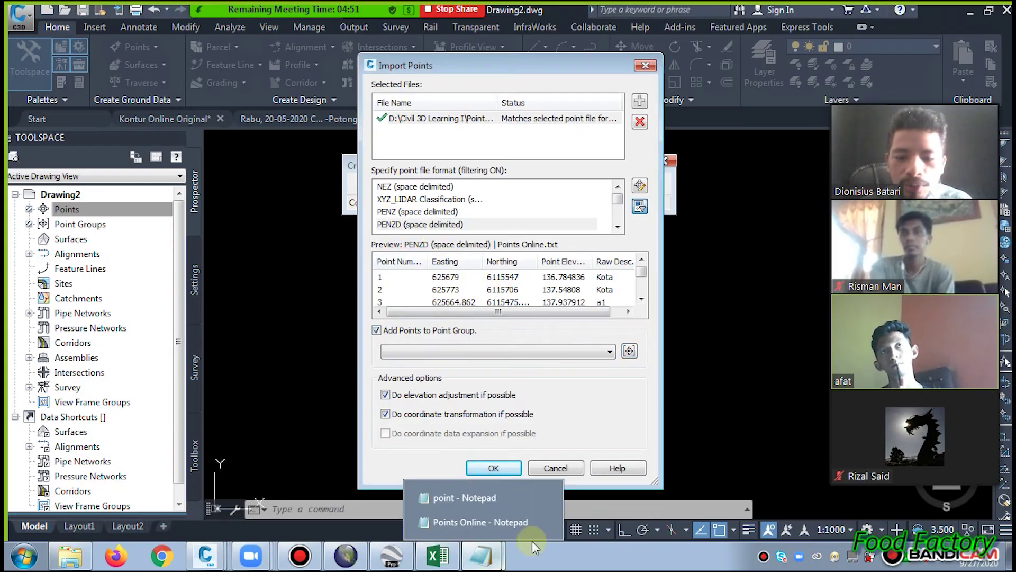
left_click(475, 525)
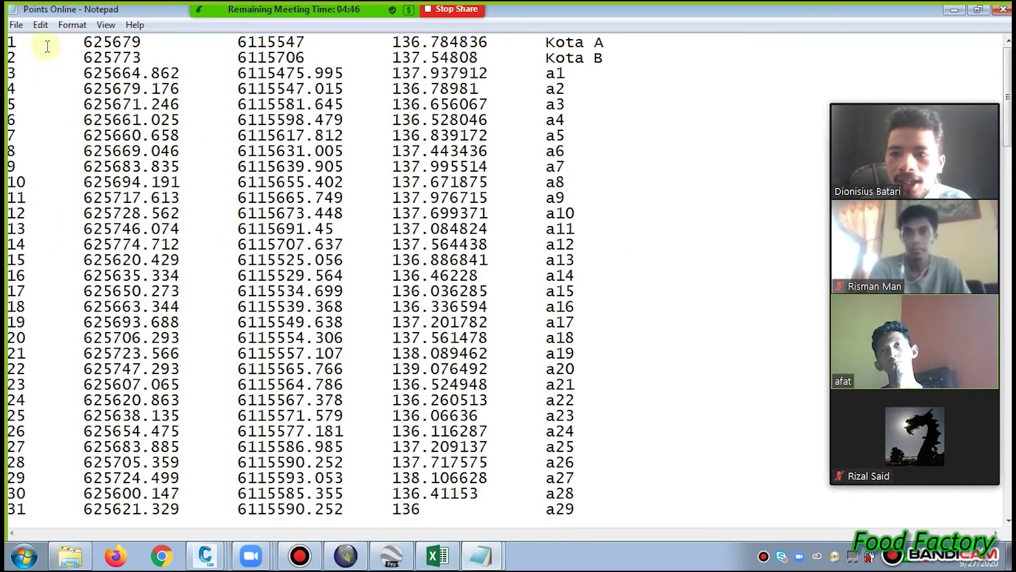
left_click(207, 41)
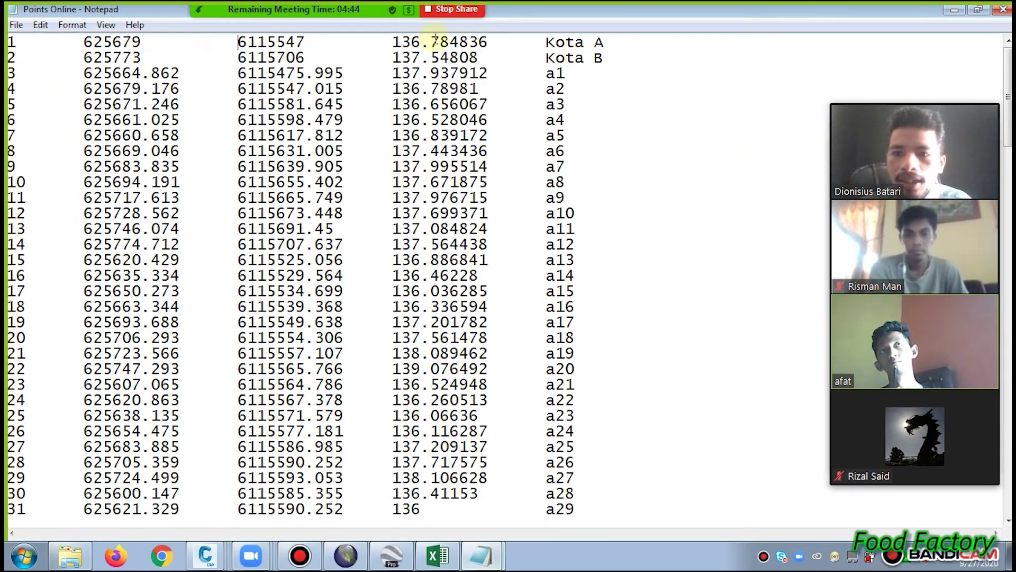
left_click(533, 41)
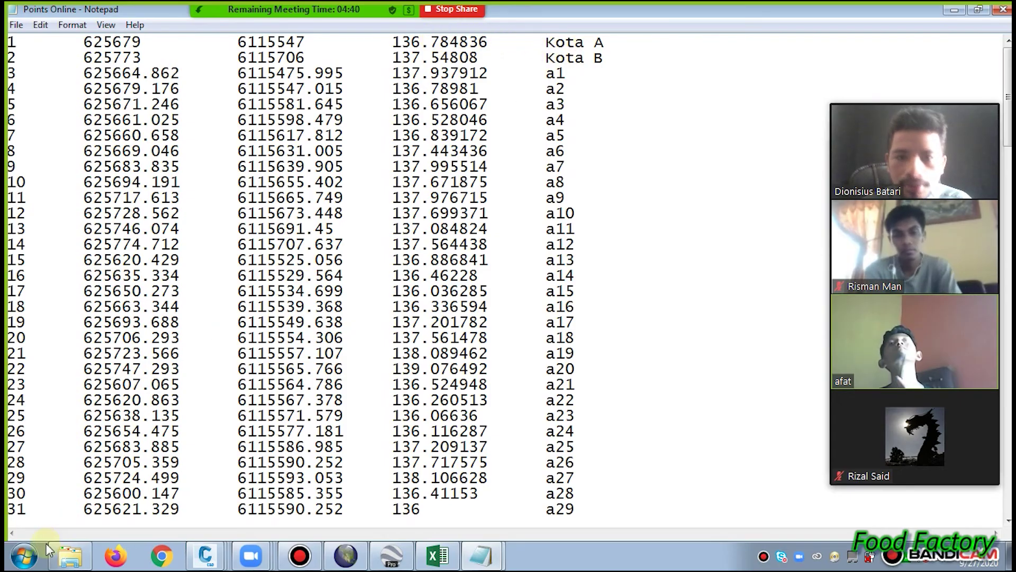
- Open the point text file from the Civil 3D Learning I folder in Notepad and examine its columns
left_click(64, 560)
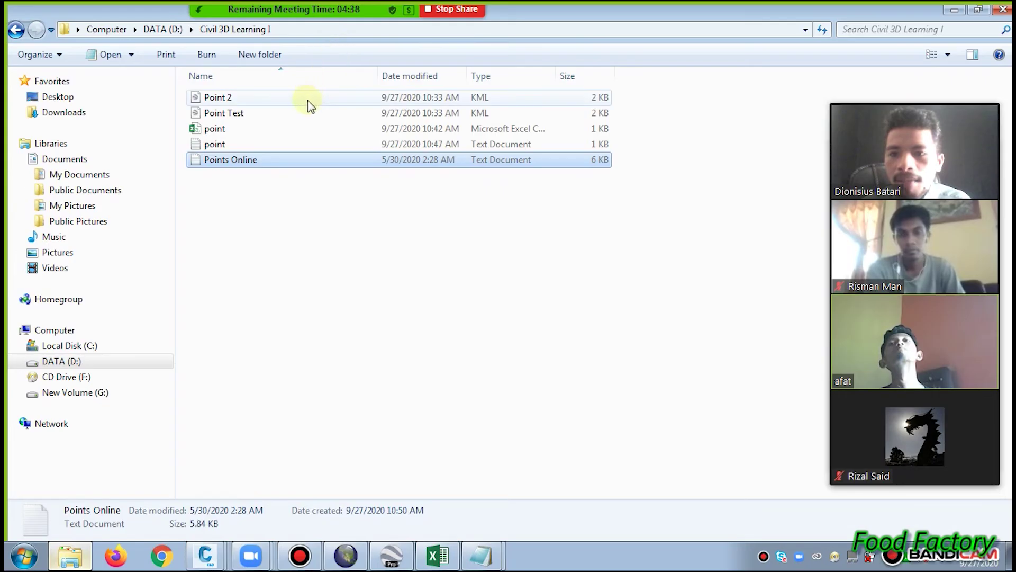
left_click(306, 141)
double_click(306, 142)
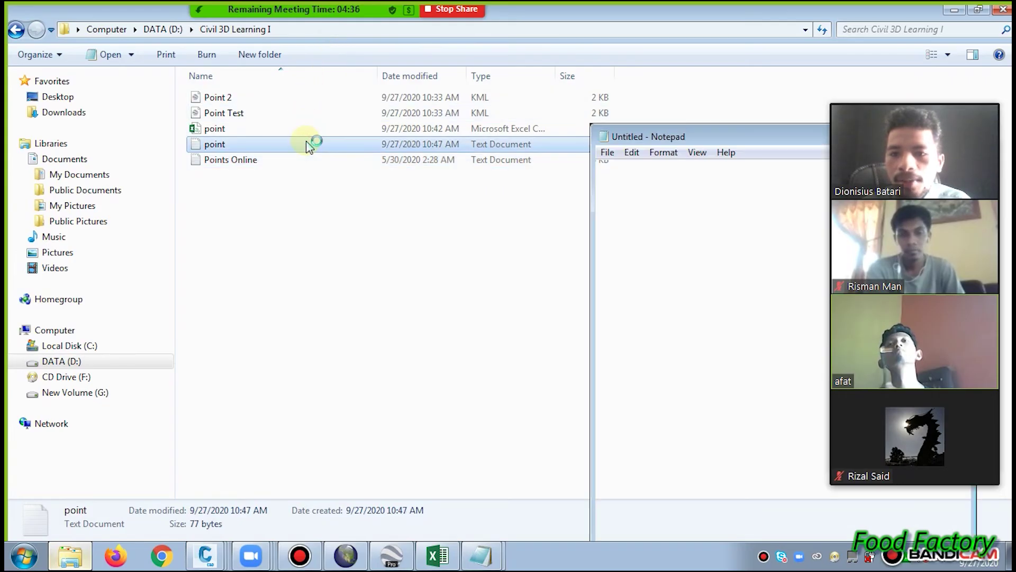
left_click_drag(705, 137, 440, 122)
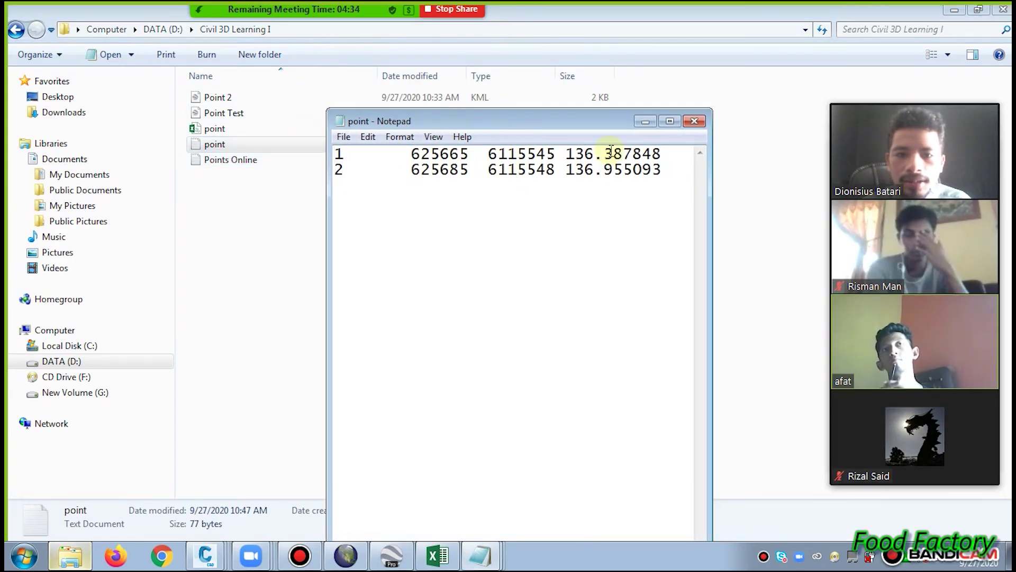
- Compare the columns of the point text file in Notepad with the no, X, Y, ELEV and LABEL columns in the Excel point sheet
left_click(354, 154)
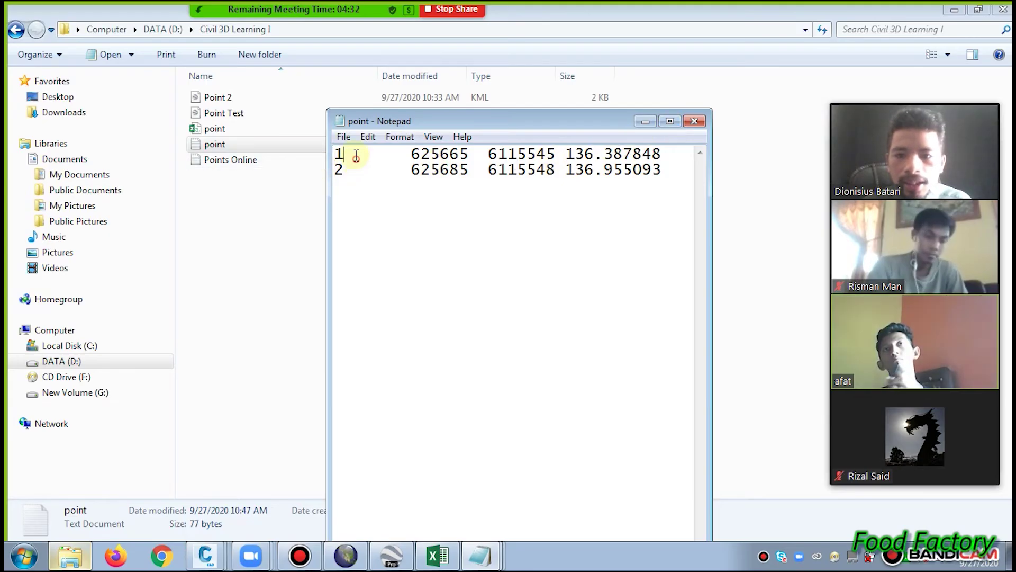
left_click(487, 154)
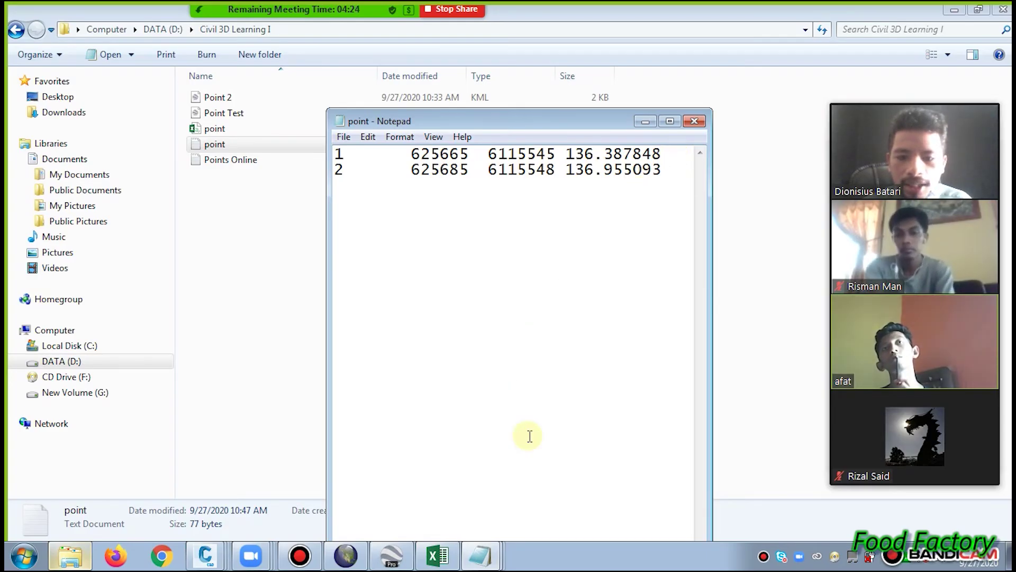
left_click(437, 556)
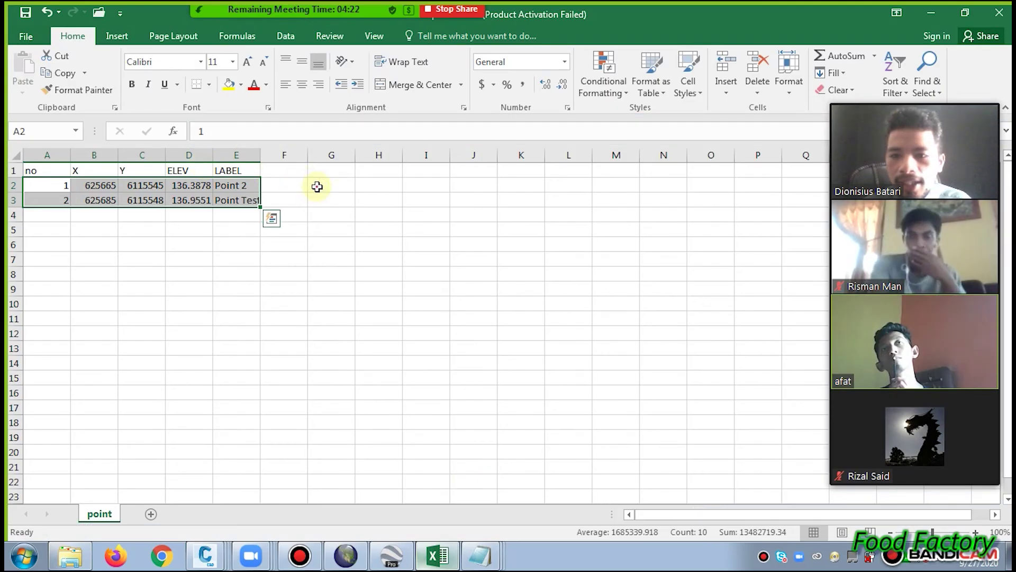
left_click(317, 186)
left_click(283, 183)
left_click(247, 184)
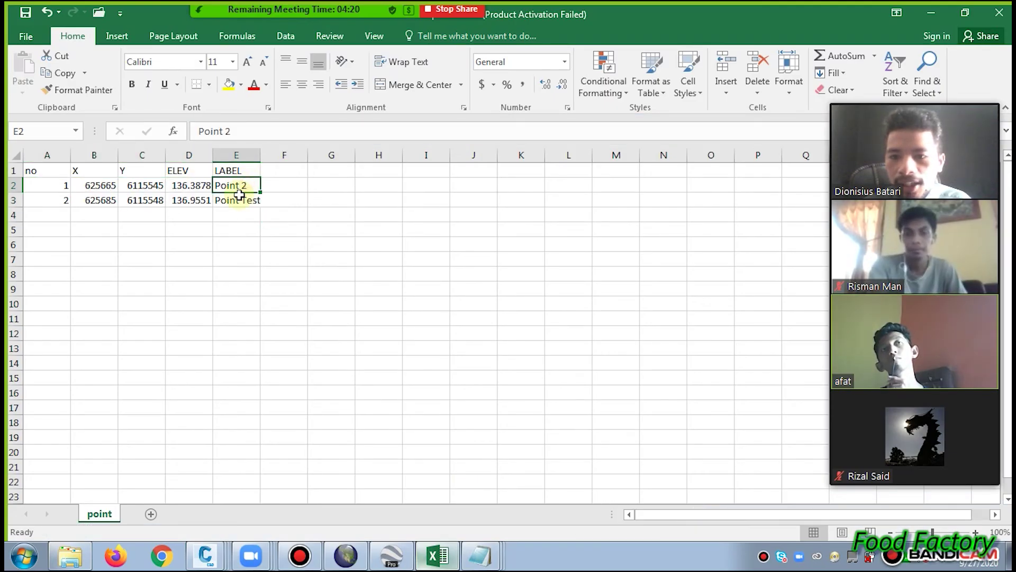
left_click(239, 201)
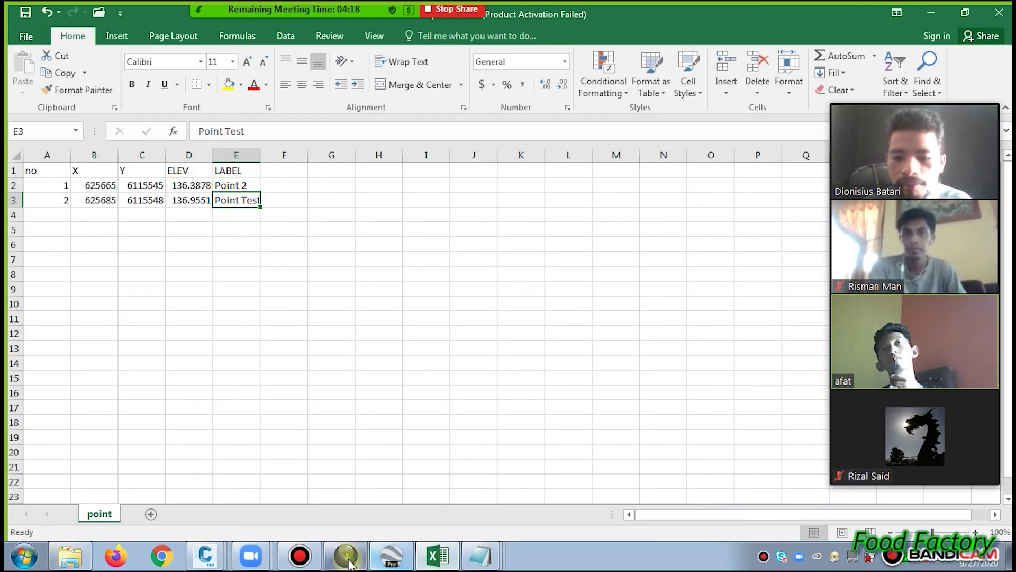
- Switch back to Drawing2 in Civil 3D and create the point group Points 1 for the points being imported
mouse_move(222, 561)
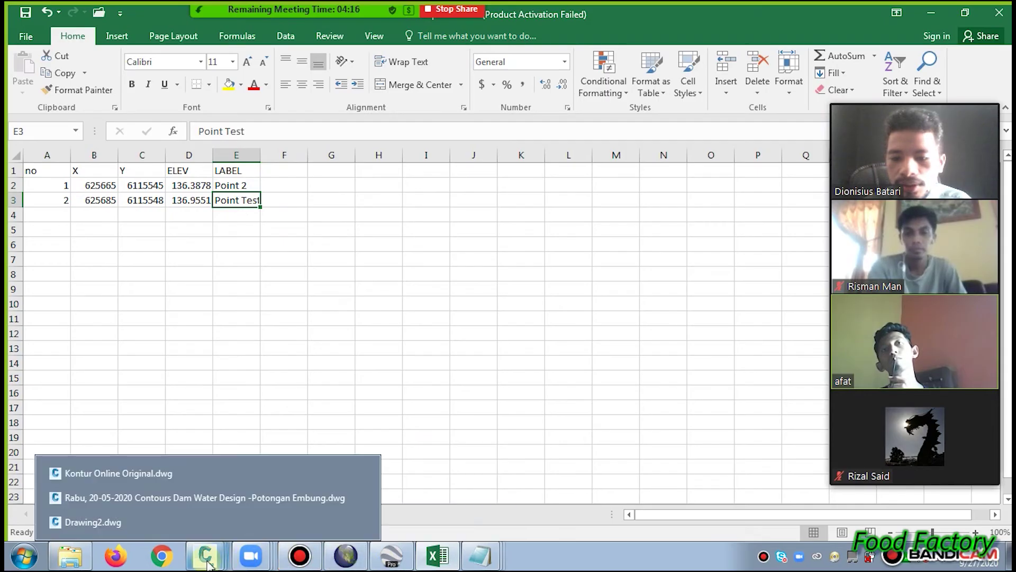
left_click(150, 517)
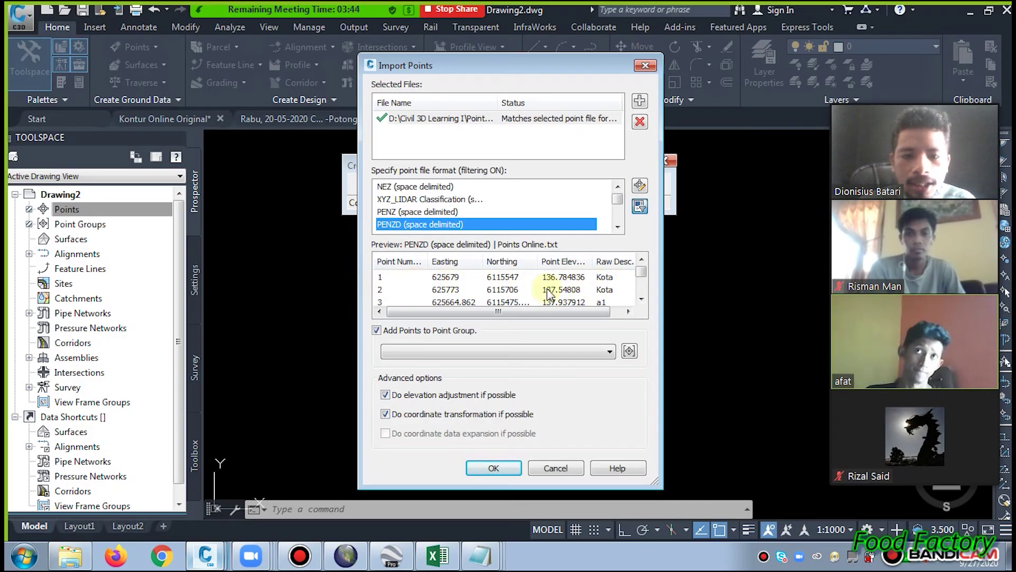
left_click(405, 284)
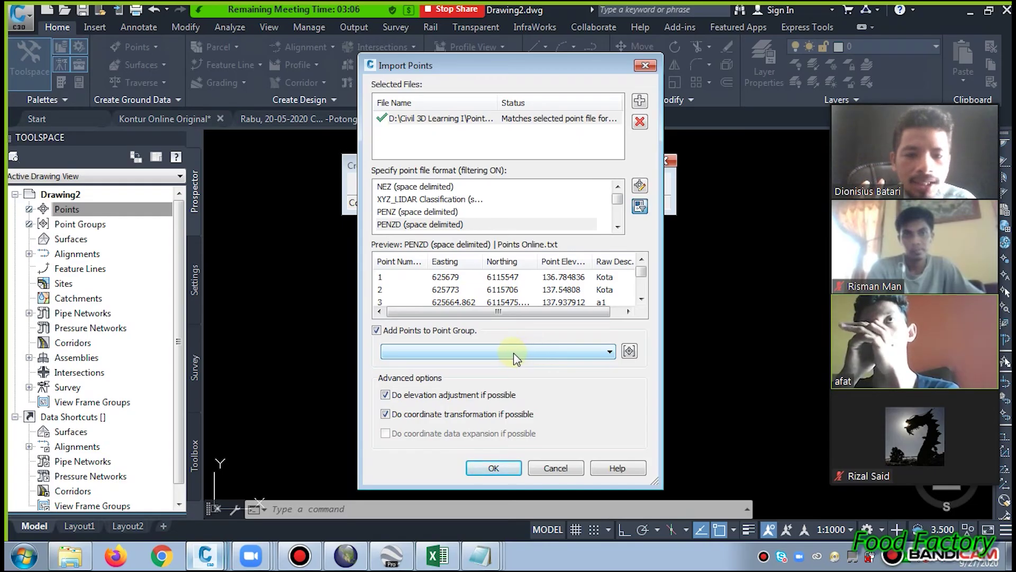
left_click(626, 354)
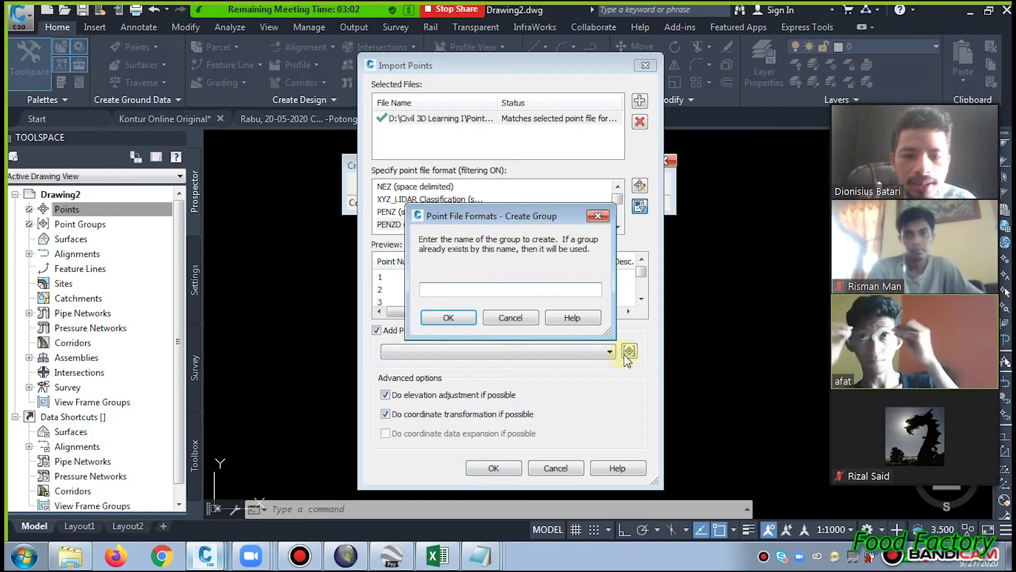
left_click(599, 217)
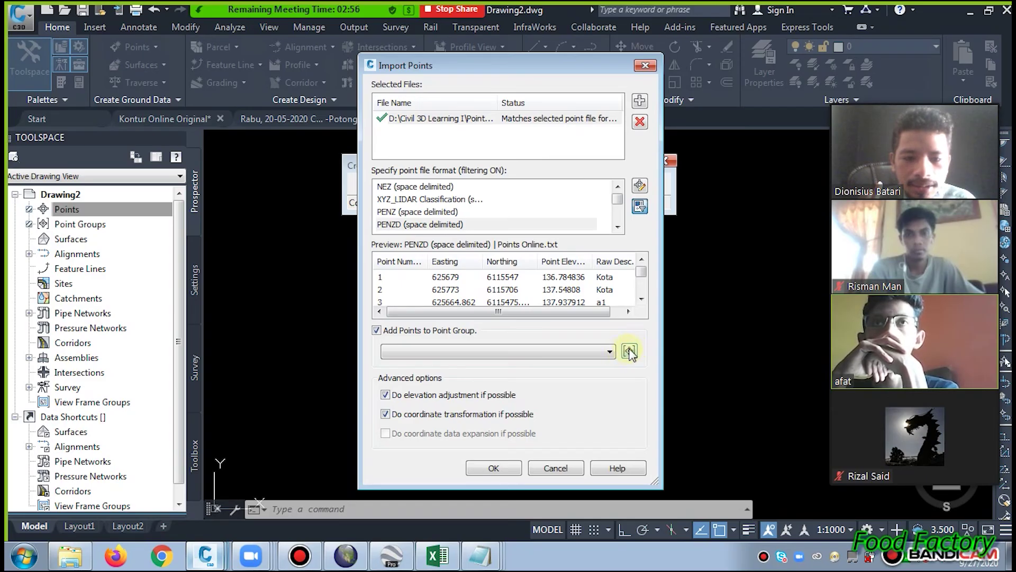
left_click(629, 352)
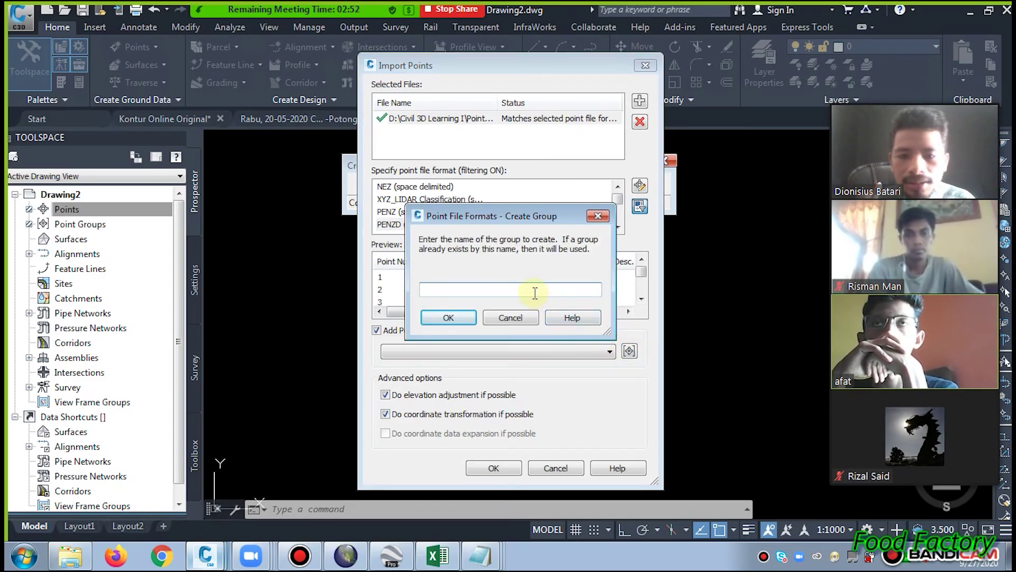
type("Points 1")
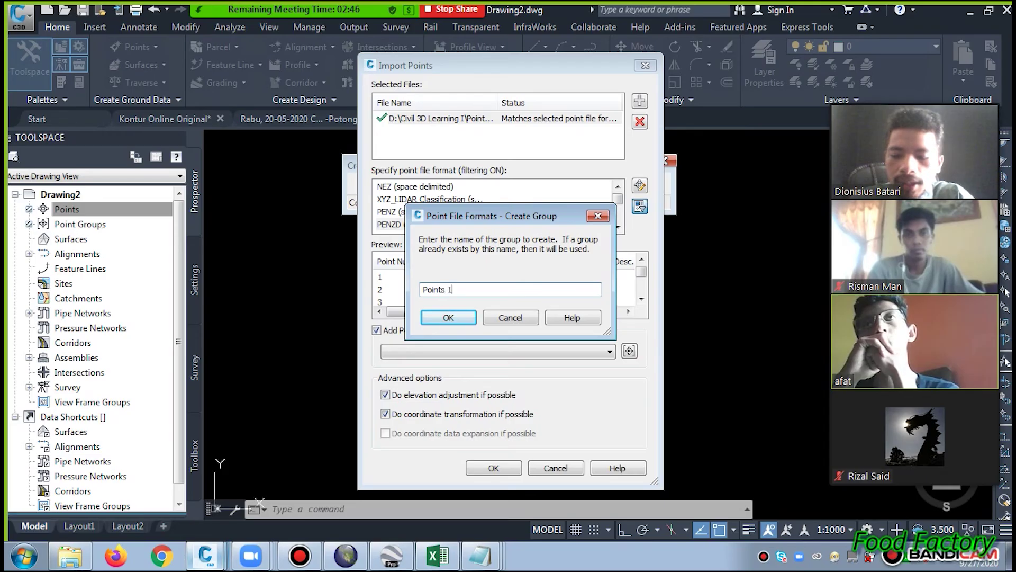
left_click(444, 319)
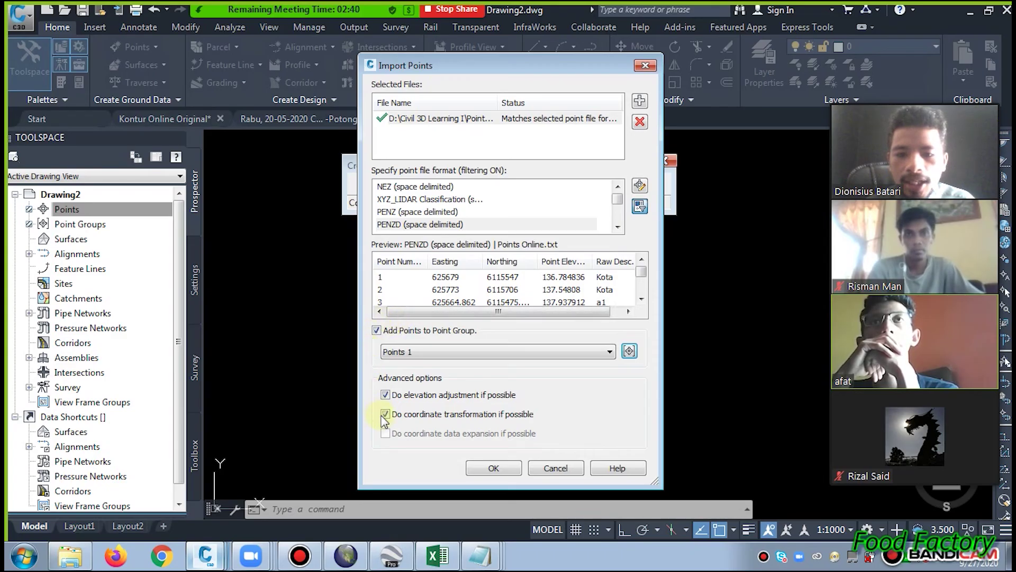
- Import the Points Online points into Drawing2 and close the Create Points toolbar
left_click(490, 469)
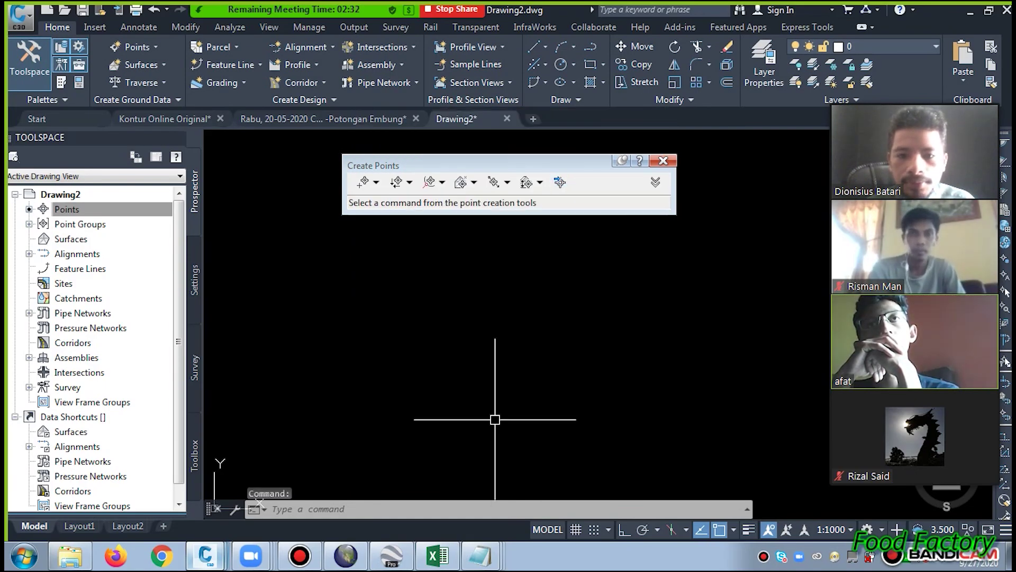
left_click(663, 160)
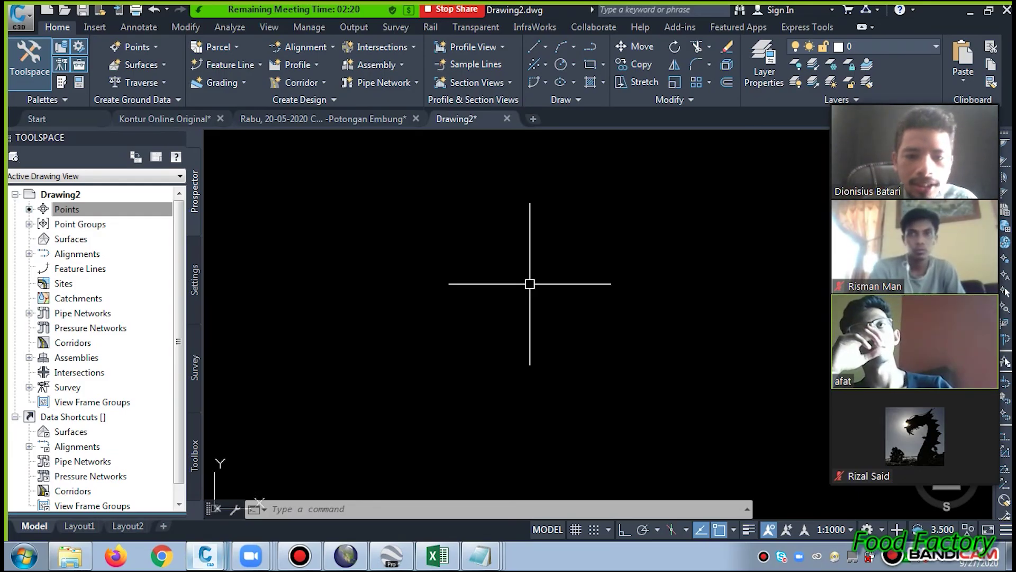
scroll(529, 284, "down", 2)
middle_click(532, 289)
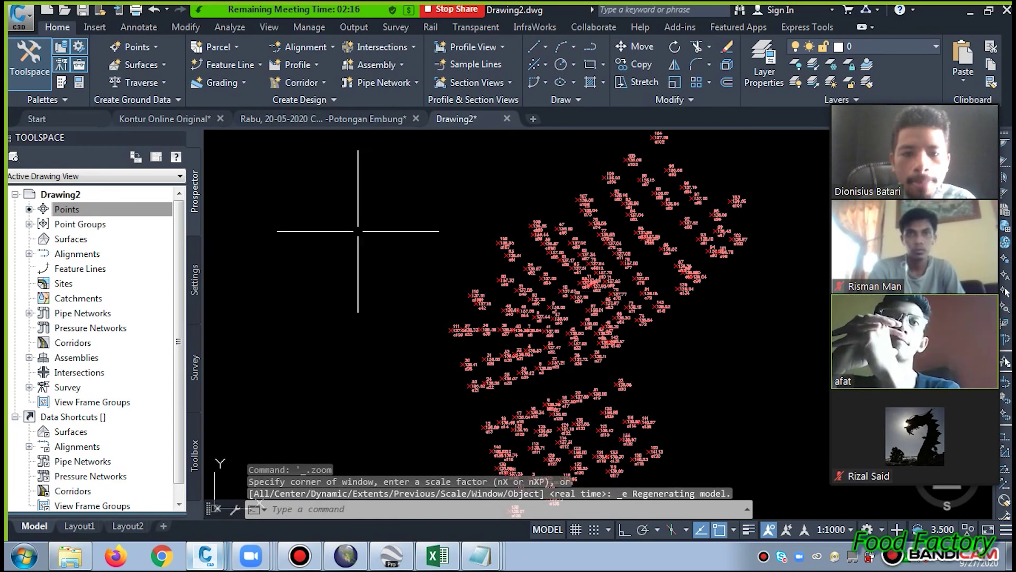
- Examine the imported points in the drawing and expand Point Groups in Prospector to check the Points 1 group
scroll(358, 231, "down", 2)
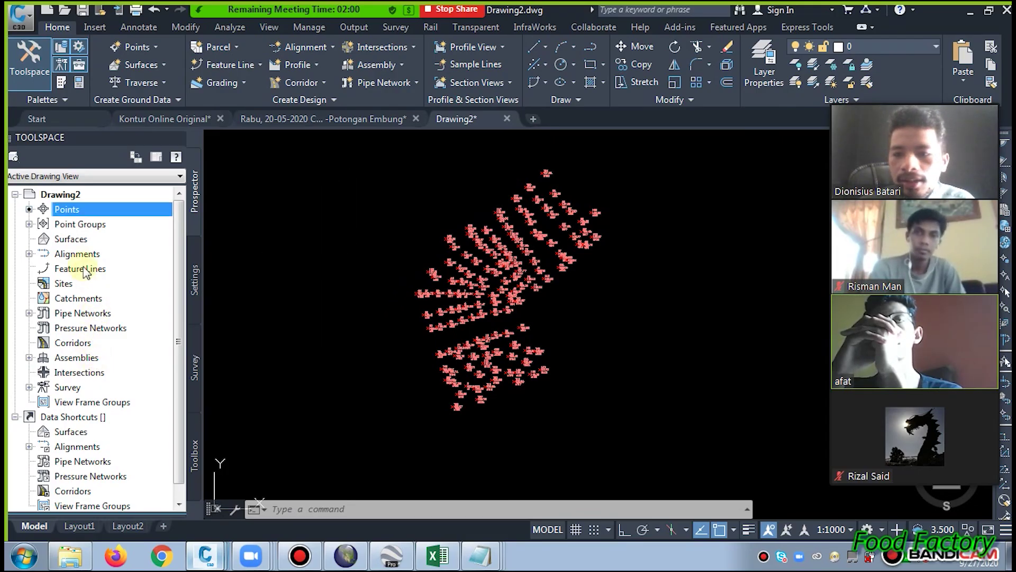
scroll(376, 266, "up", 5)
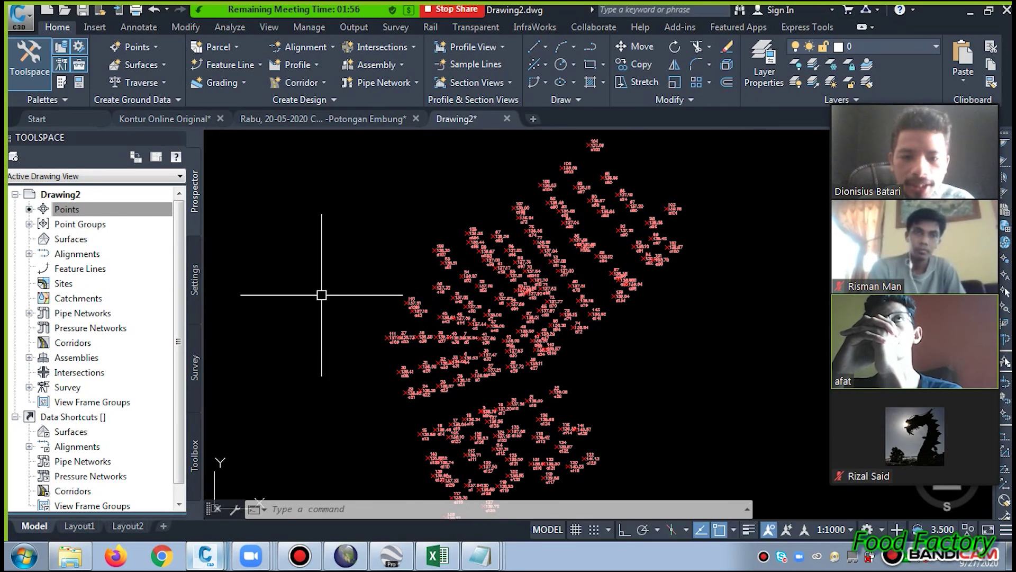
scroll(321, 295, "down", 2)
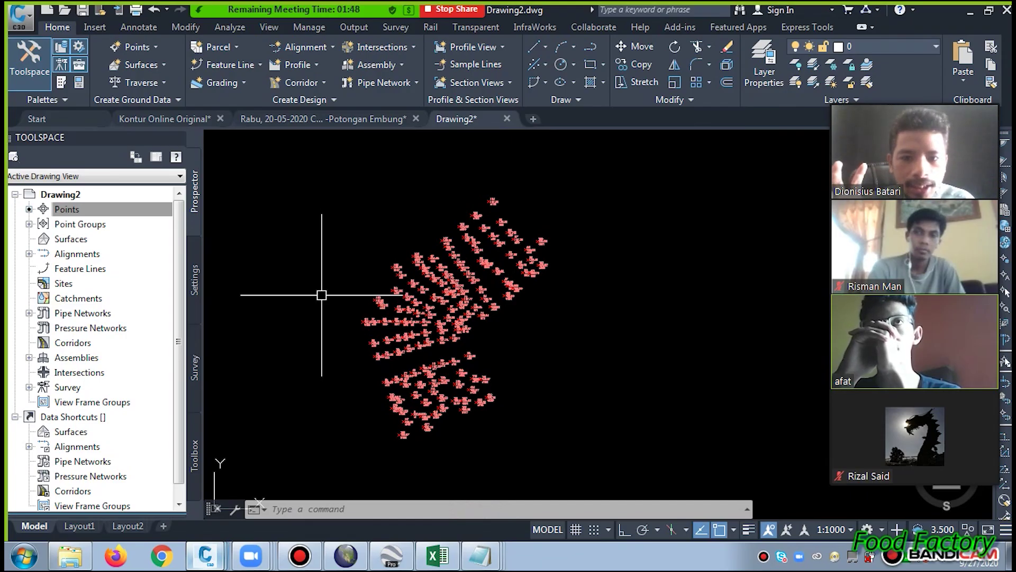
left_click(122, 210)
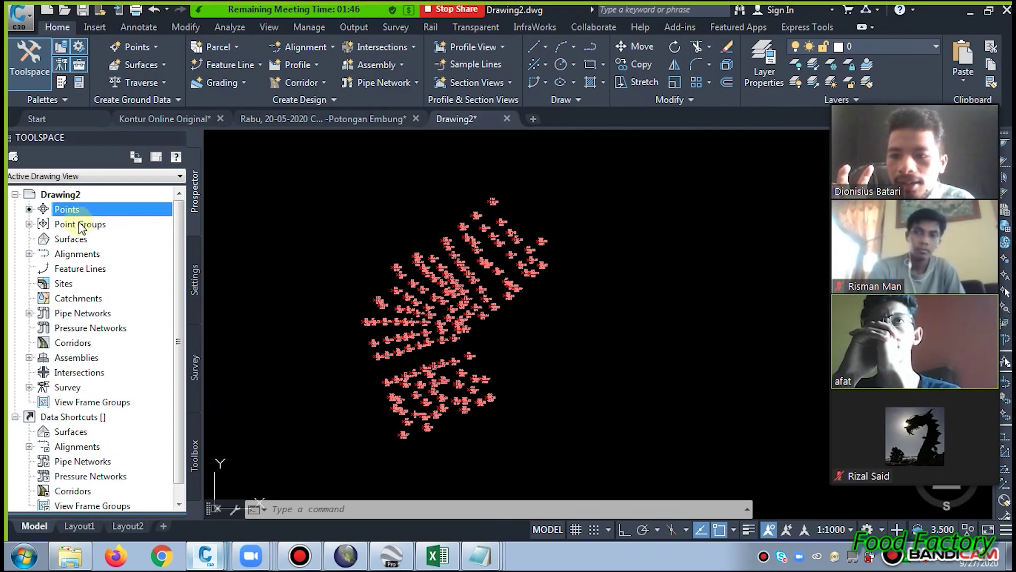
left_click(29, 224)
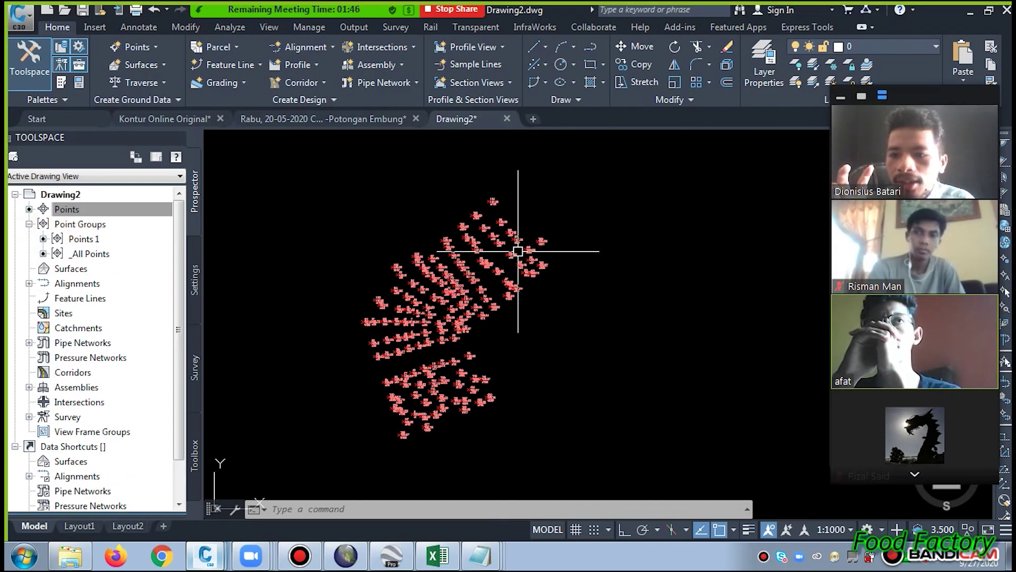
left_click(99, 239)
- Create a new point group in Drawing2 and name it Point Group 2
right_click(94, 226)
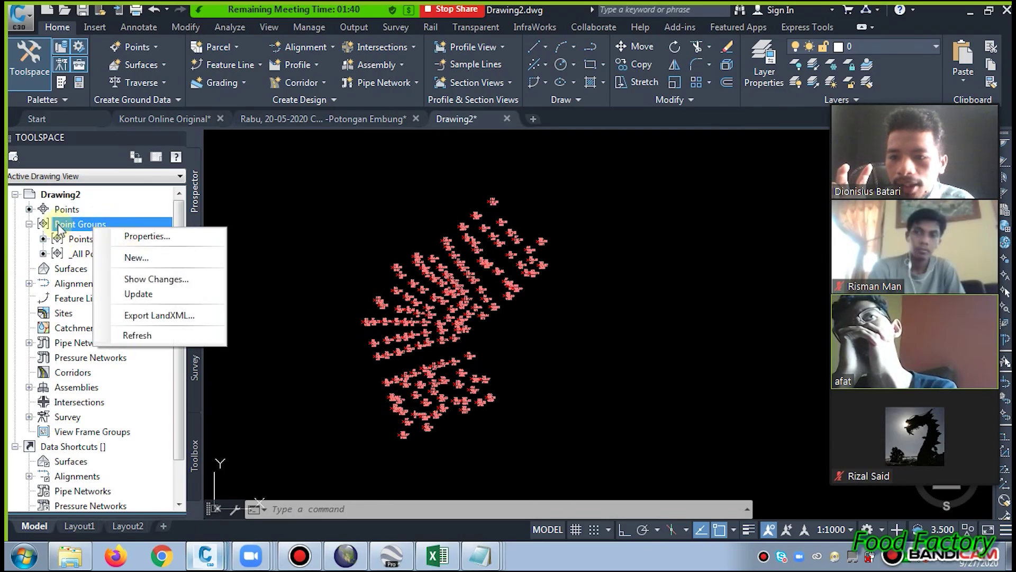
left_click(83, 227)
right_click(82, 228)
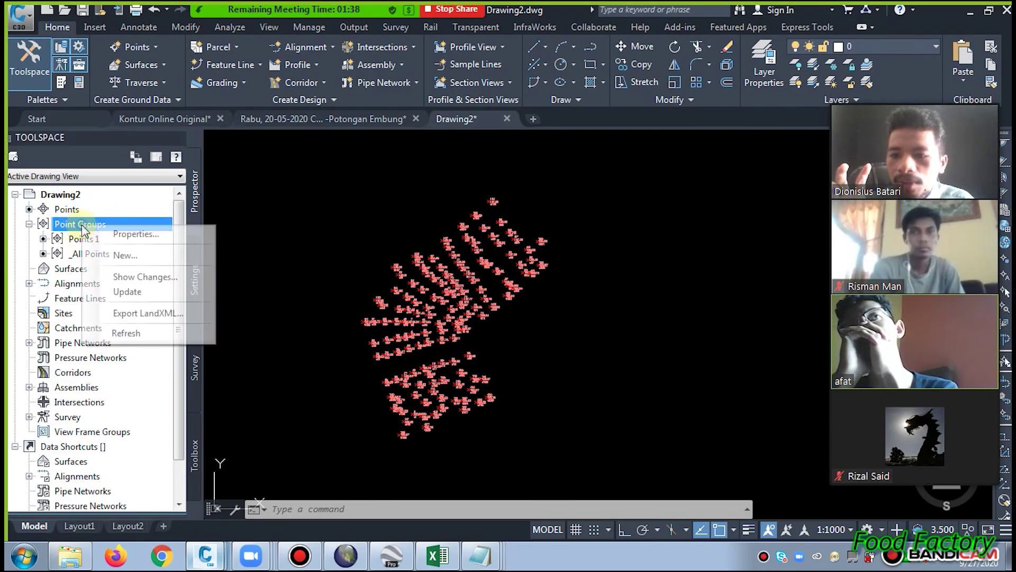
left_click(113, 256)
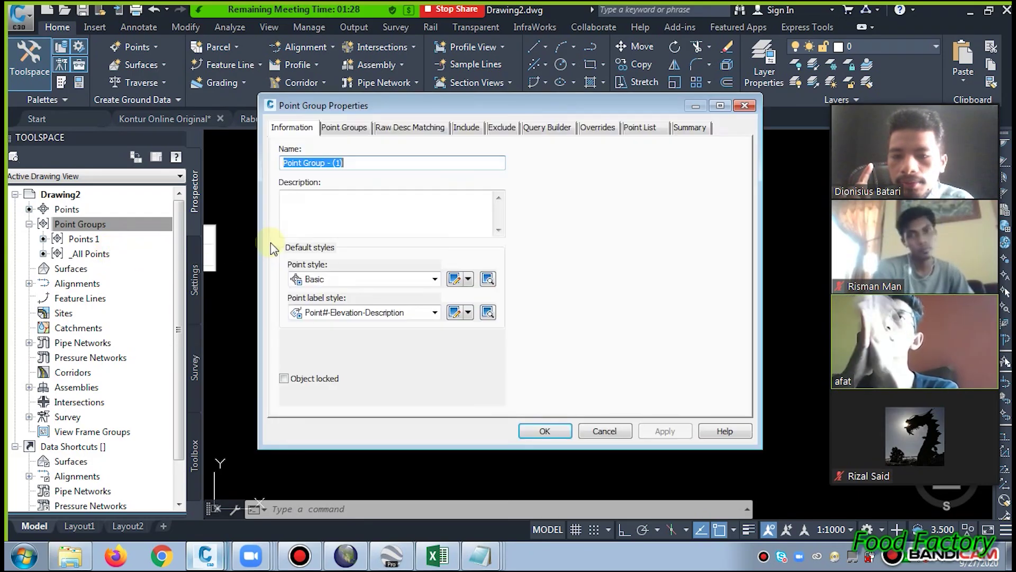
left_click(177, 108)
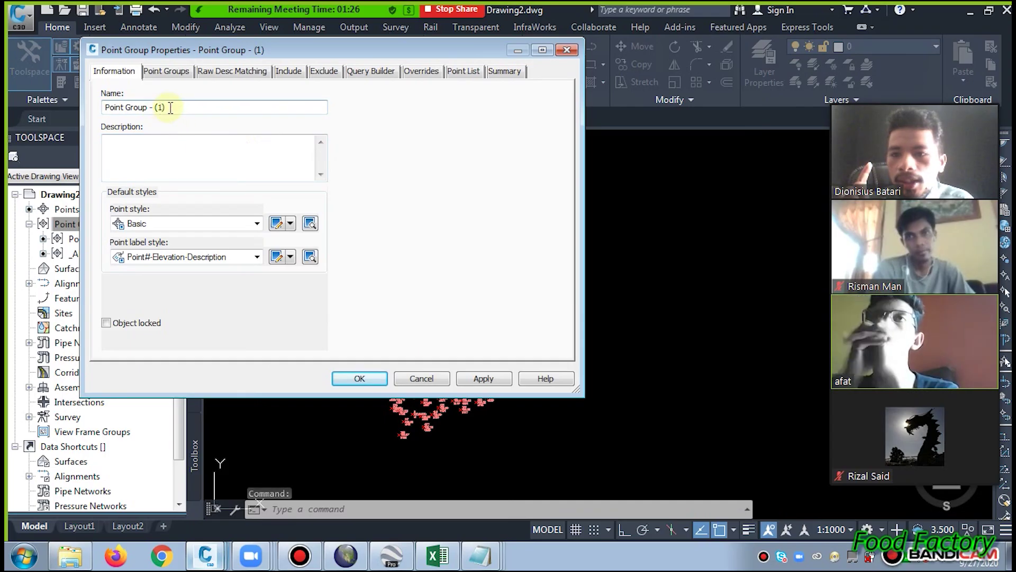
left_click_drag(167, 108, 148, 107)
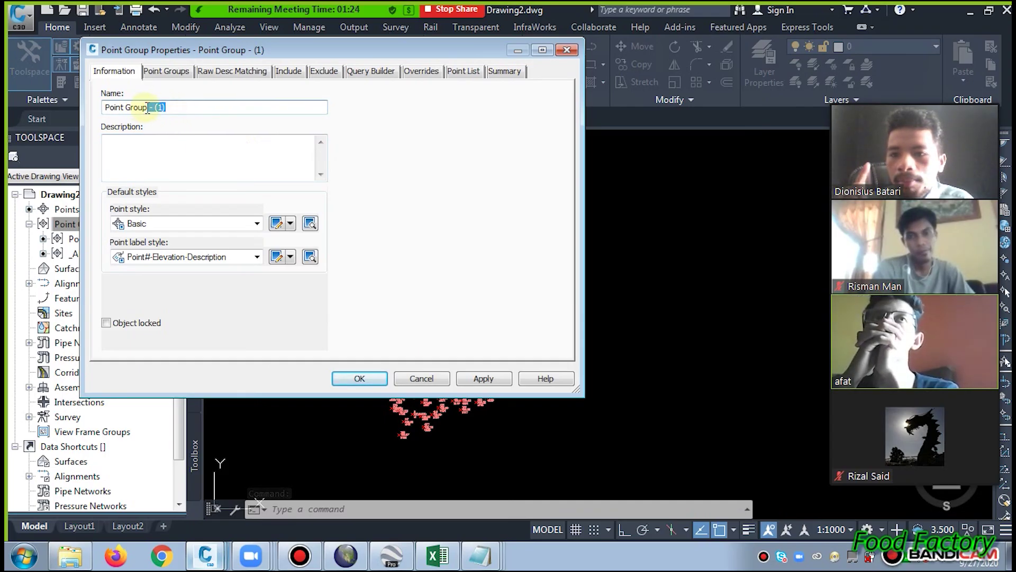
key("BackSpace")
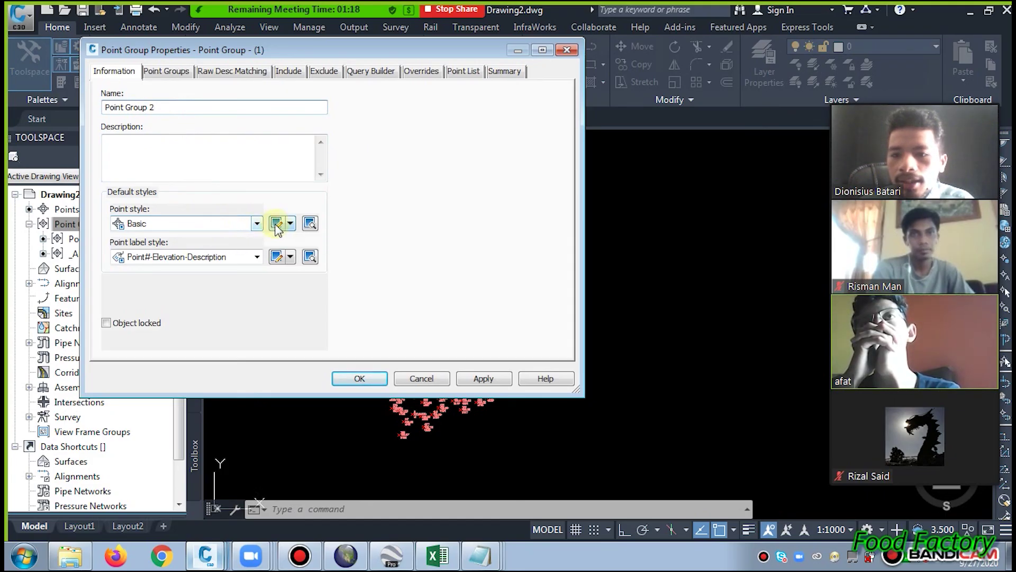
- Look through the point styles available for Point Group 2, leaving Basic selected
left_click(257, 225)
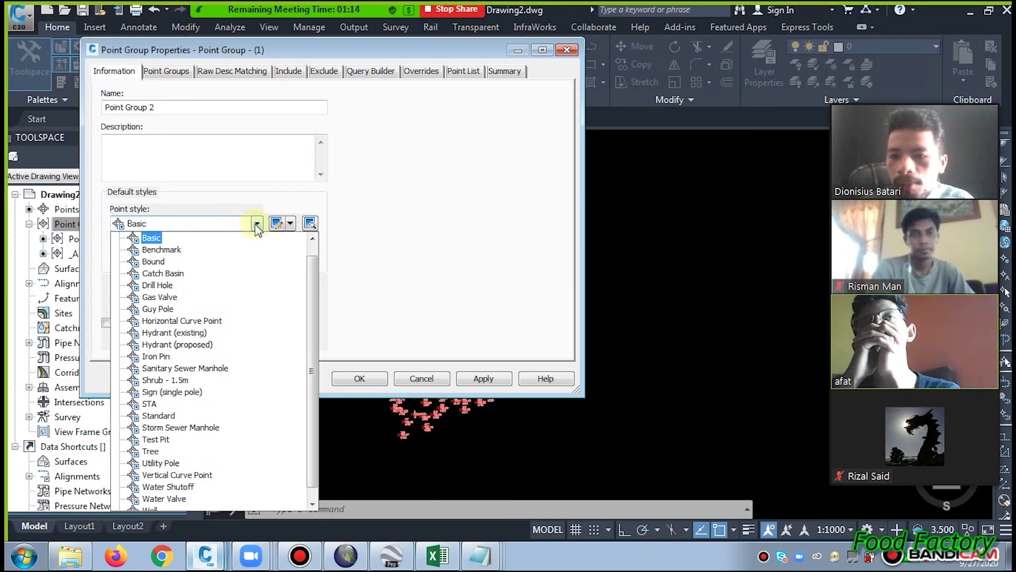
left_click(257, 225)
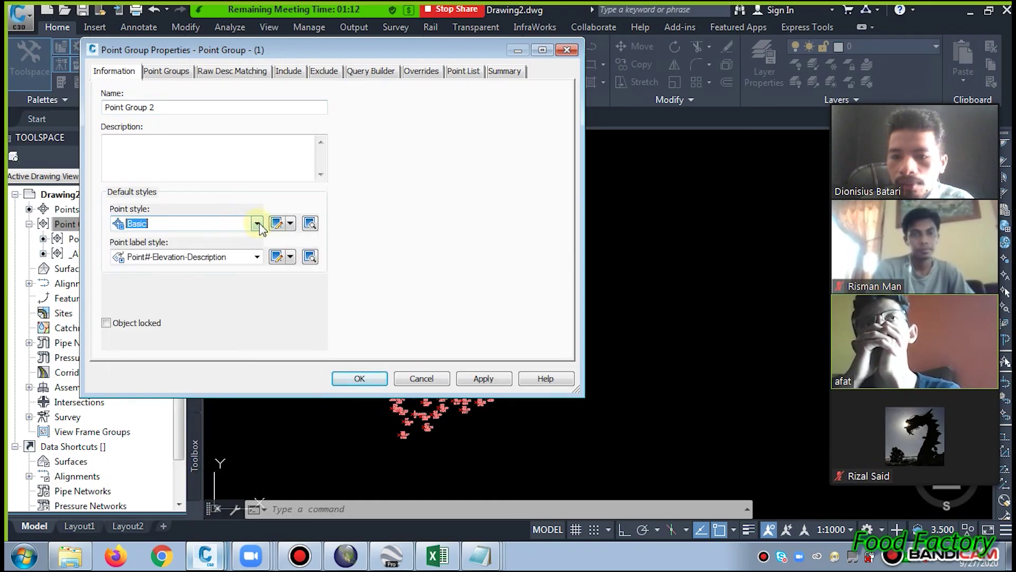
left_click(257, 225)
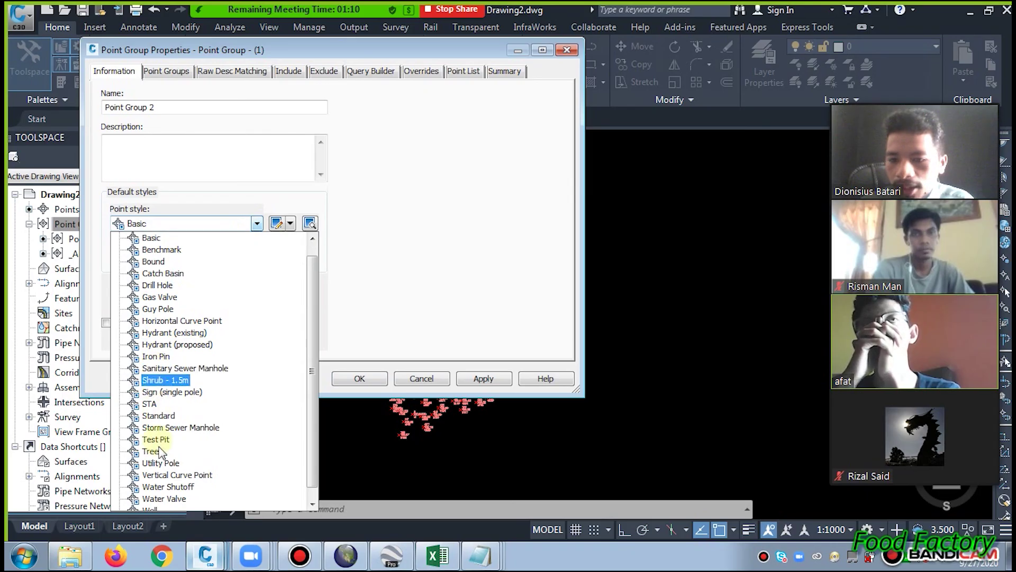
scroll(162, 466, "down", 1)
scroll(164, 455, "up", 1)
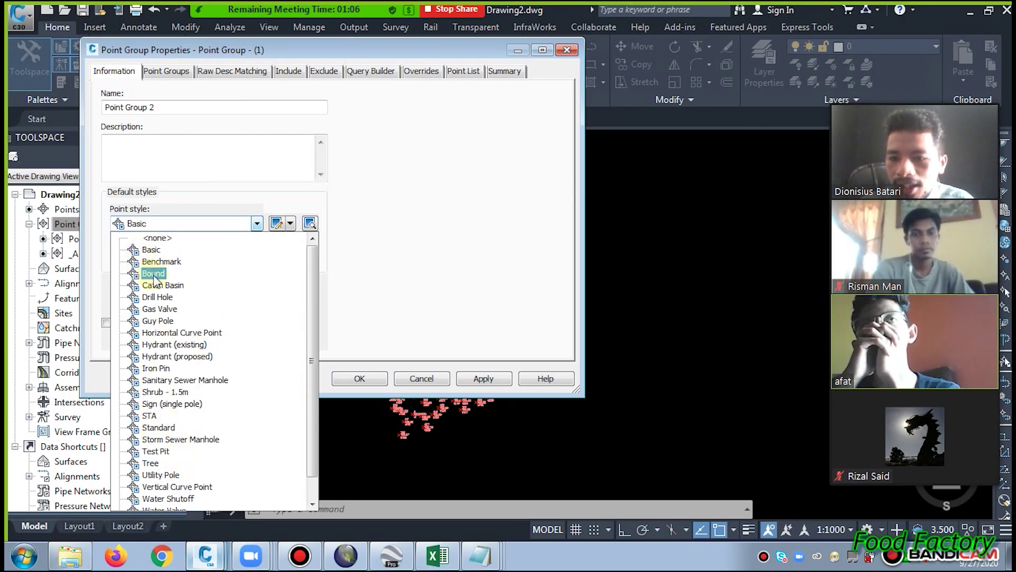
left_click(184, 225)
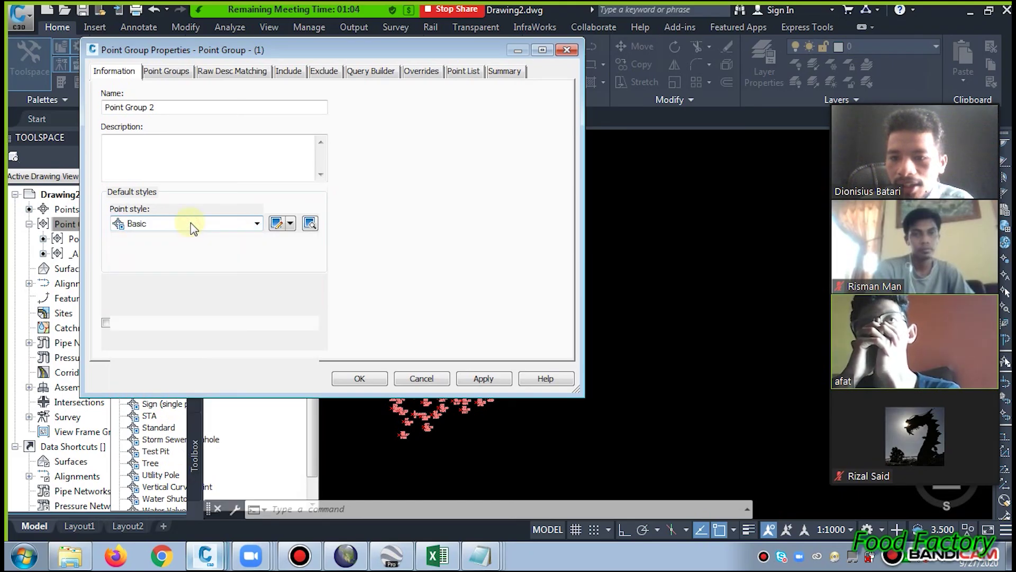
- Create a copy of the Basic point style for Point Group 2 and set its marker size to 0.1 mm
left_click(290, 223)
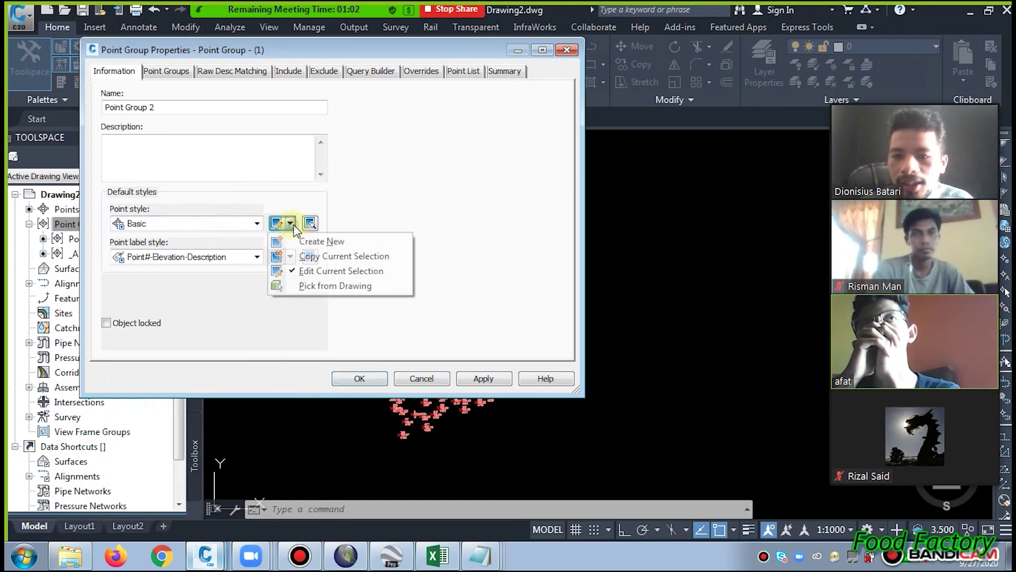
left_click(317, 256)
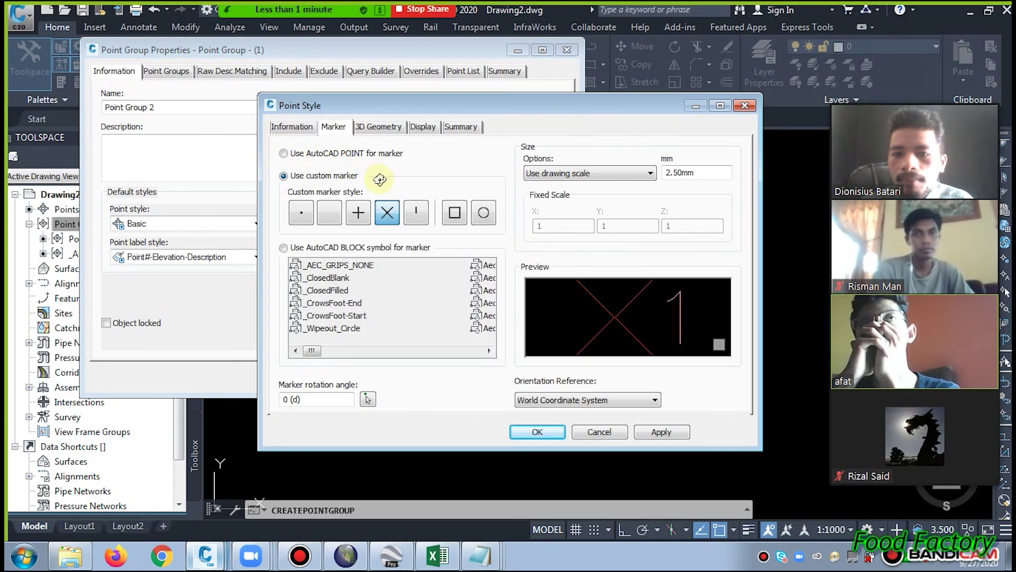
left_click_drag(709, 172, 623, 189)
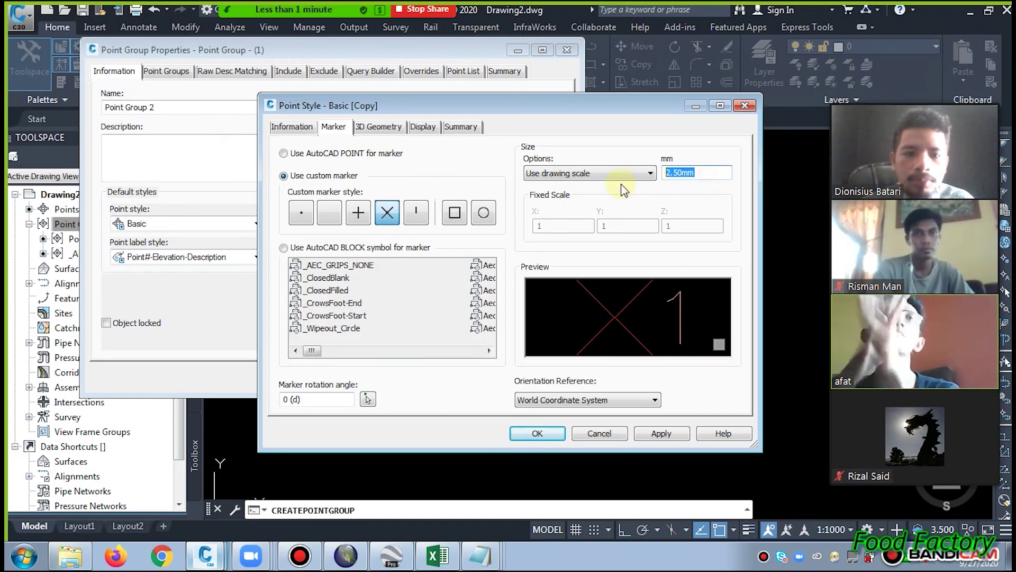
type(".1")
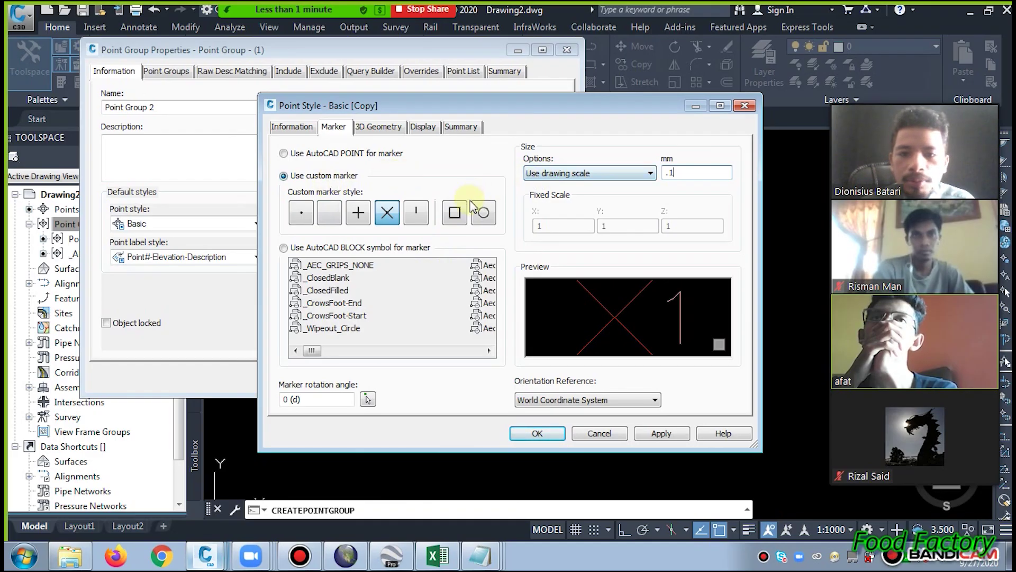
- Add a square frame around the copied style's custom X marker and check it in the preview
left_click(459, 216)
left_click(455, 217)
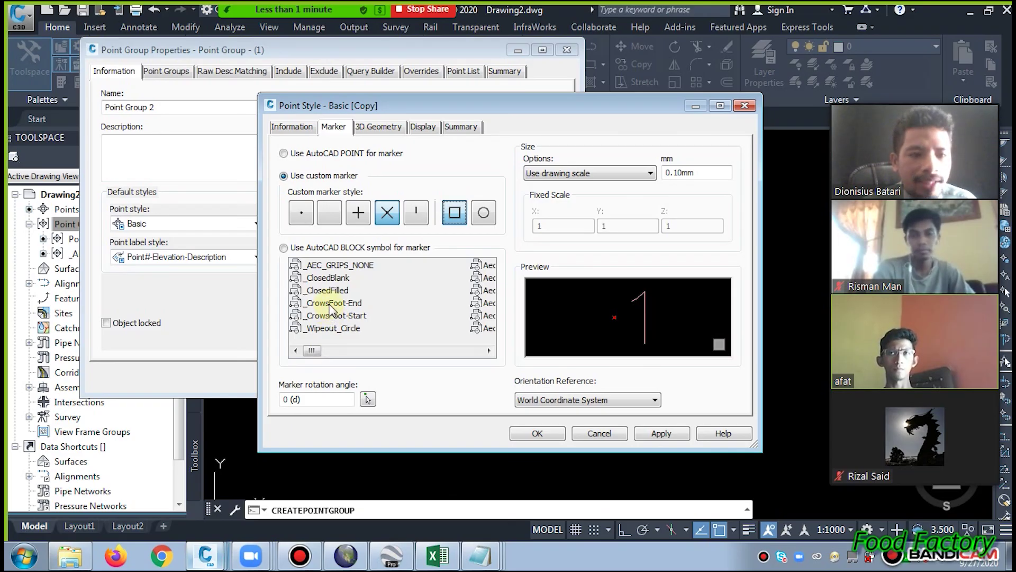
mouse_move(620, 321)
left_mouse_down()
mouse_move(635, 318)
mouse_move(603, 318)
mouse_move(670, 306)
mouse_move(643, 339)
mouse_move(612, 339)
mouse_move(661, 313)
mouse_move(599, 288)
mouse_move(635, 340)
mouse_move(658, 293)
mouse_move(613, 325)
mouse_move(656, 320)
mouse_move(662, 307)
left_mouse_up()
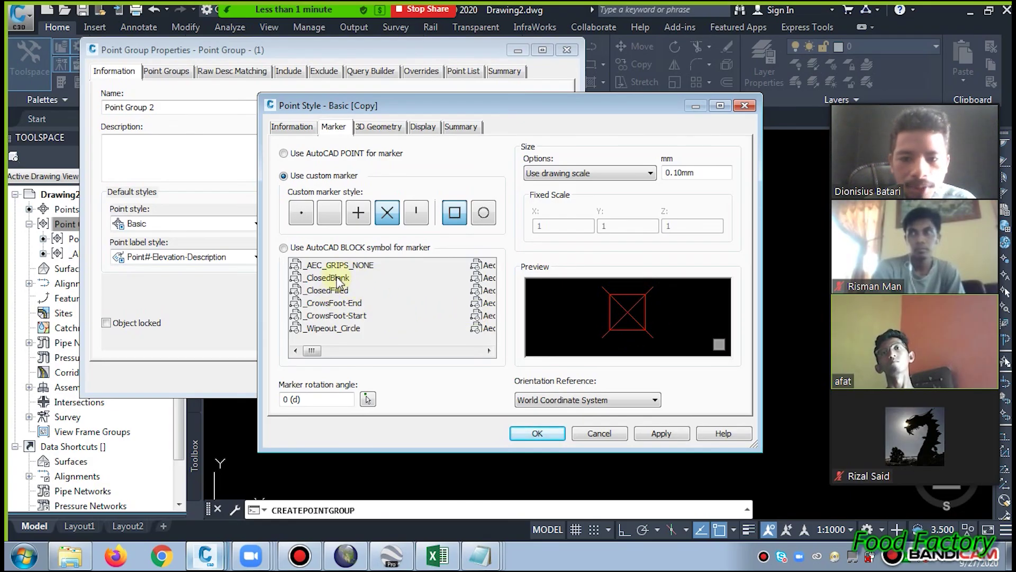
left_click(284, 248)
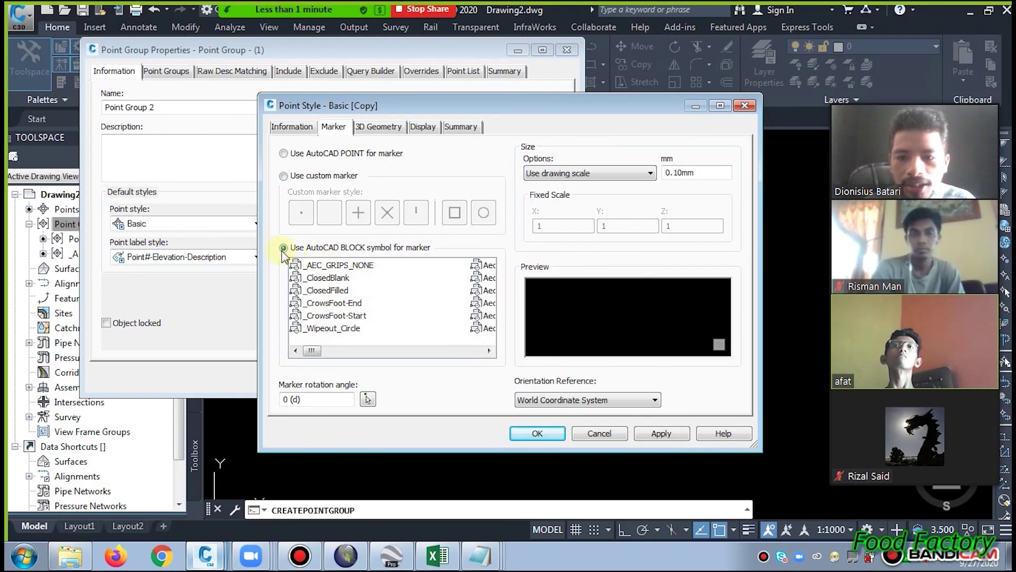
left_click_drag(316, 352, 292, 360)
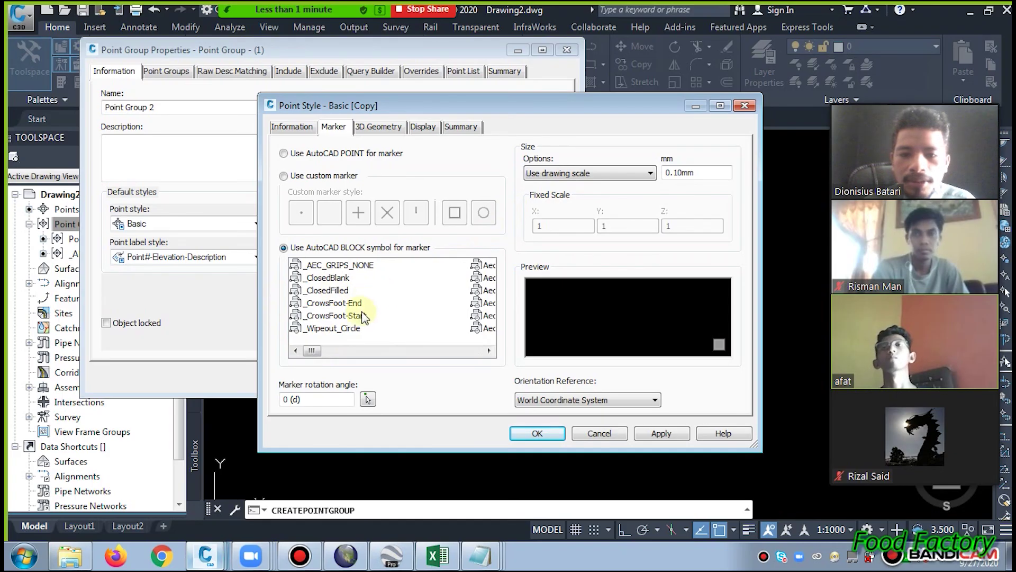
left_click(345, 174)
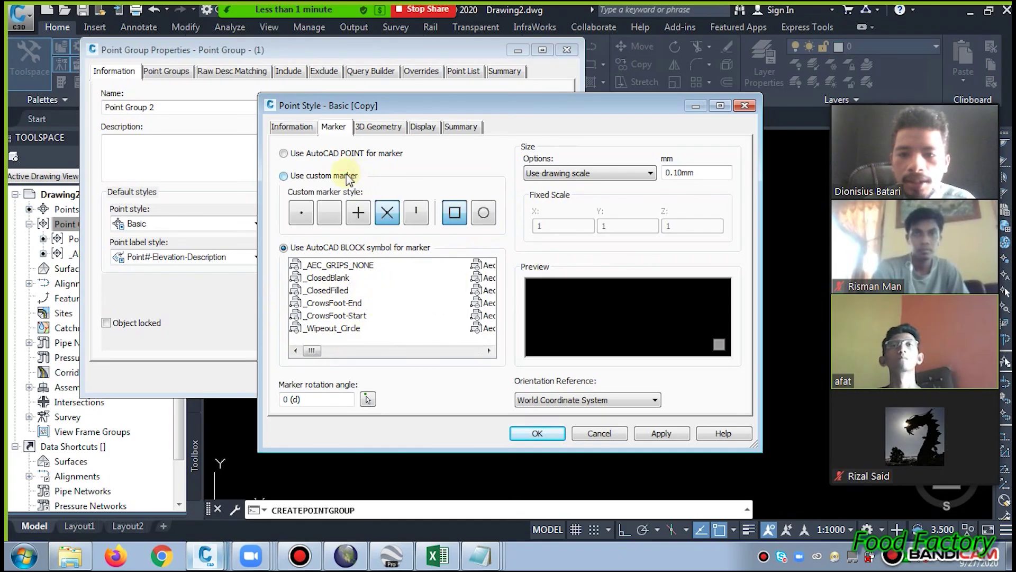